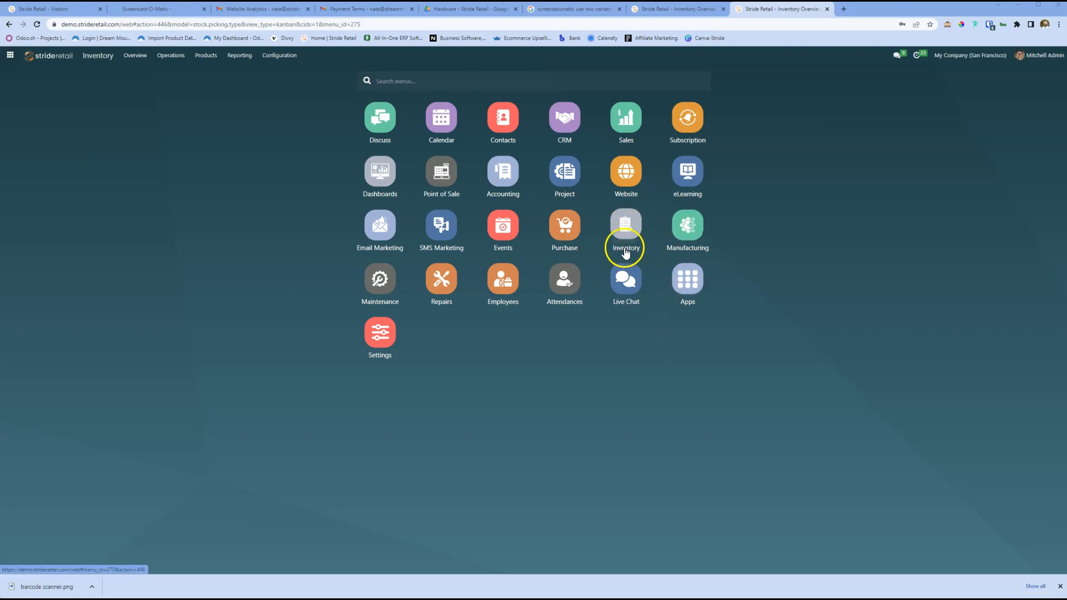
# Step: Start a new product record from the product list of the Inventory app
pyautogui.click(623, 227)
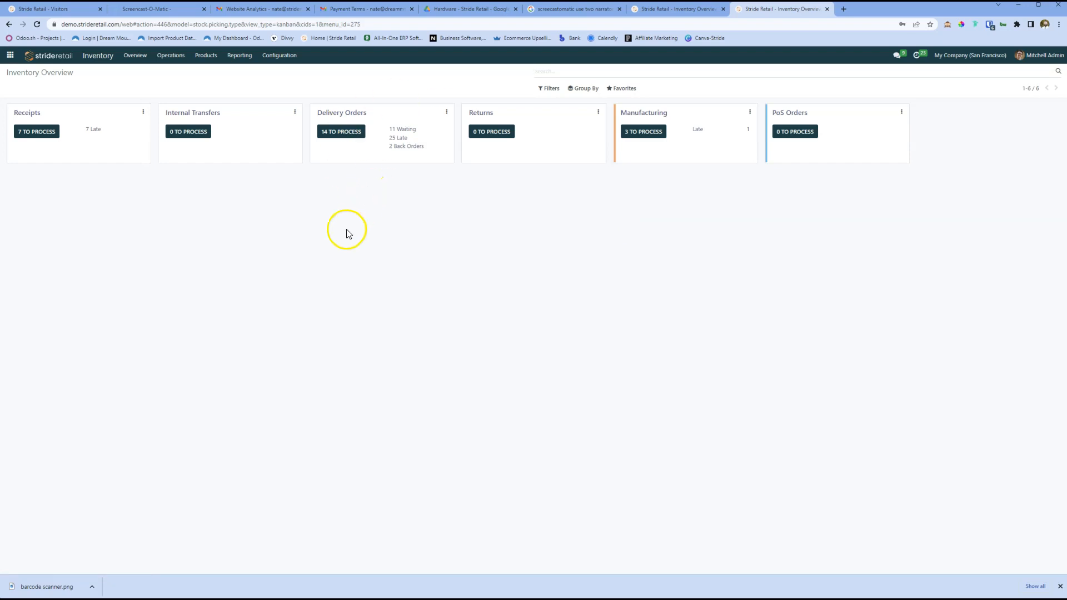
pyautogui.click(208, 59)
pyautogui.click(213, 75)
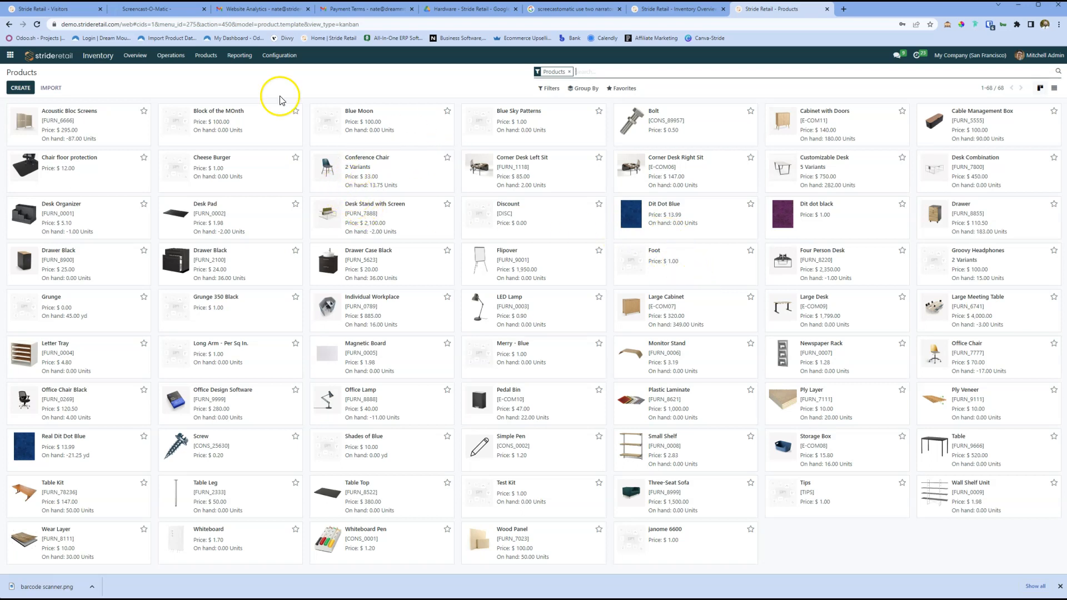
pyautogui.click(23, 88)
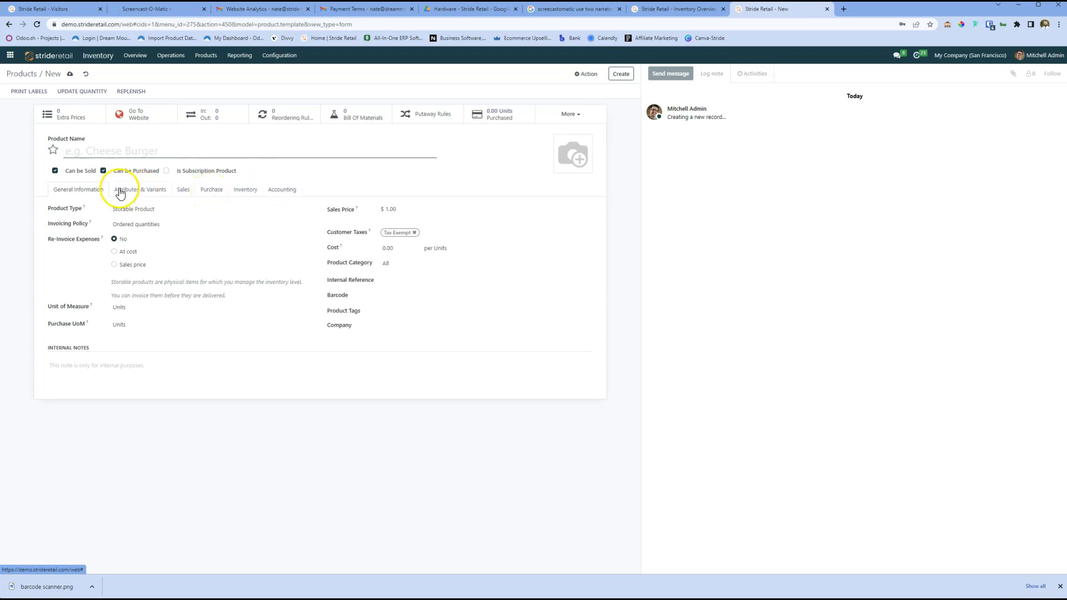
# Step: Look through the new product's attributes, sales, purchase, inventory and accounting settings, ending back at the general information
pyautogui.click(149, 190)
pyautogui.click(178, 191)
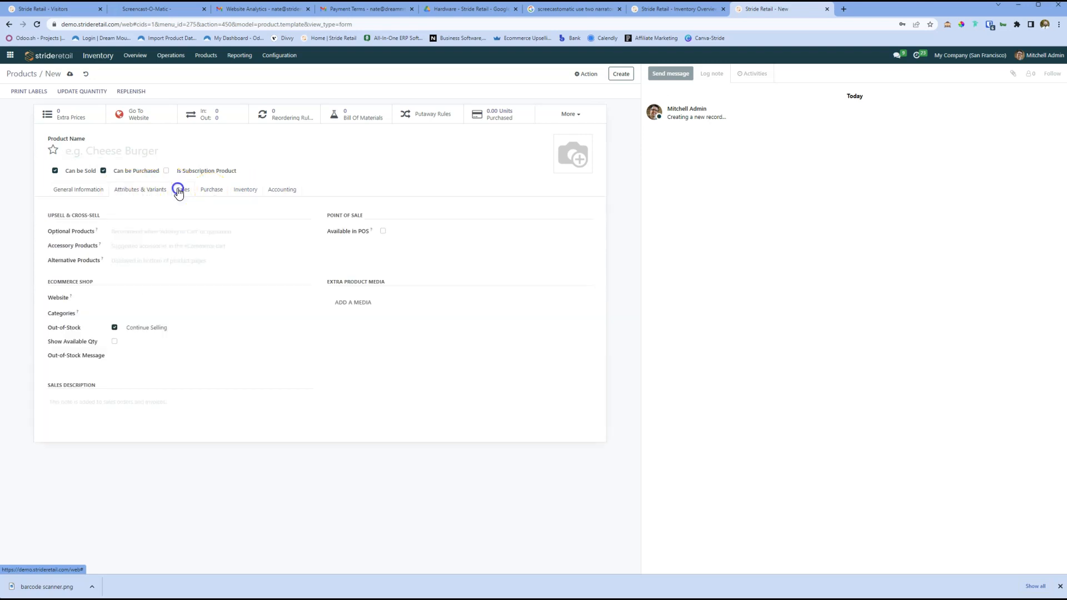
pyautogui.click(211, 189)
pyautogui.click(247, 192)
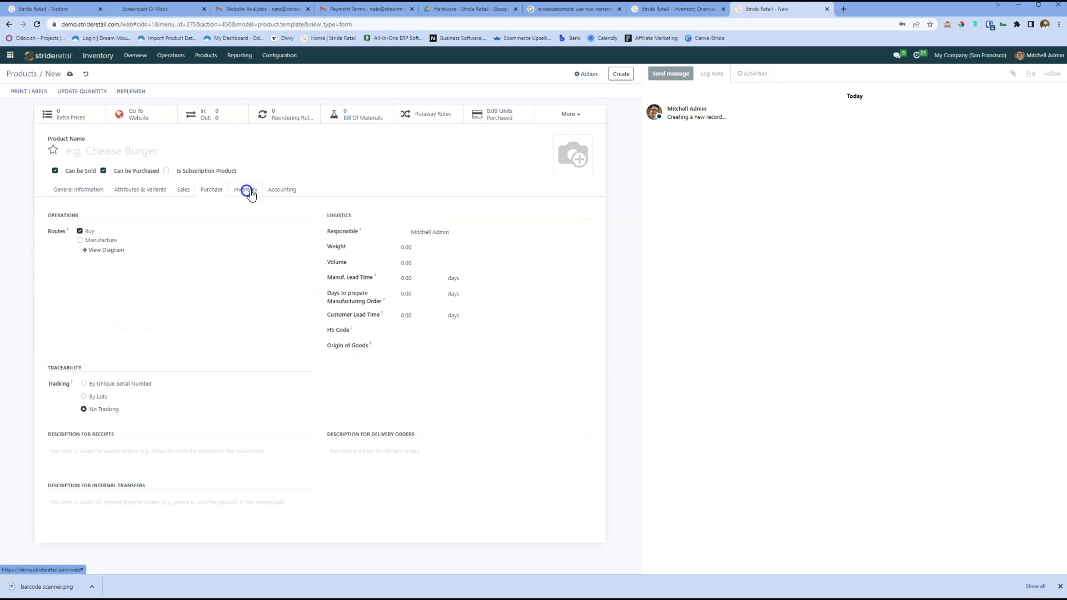
pyautogui.click(277, 190)
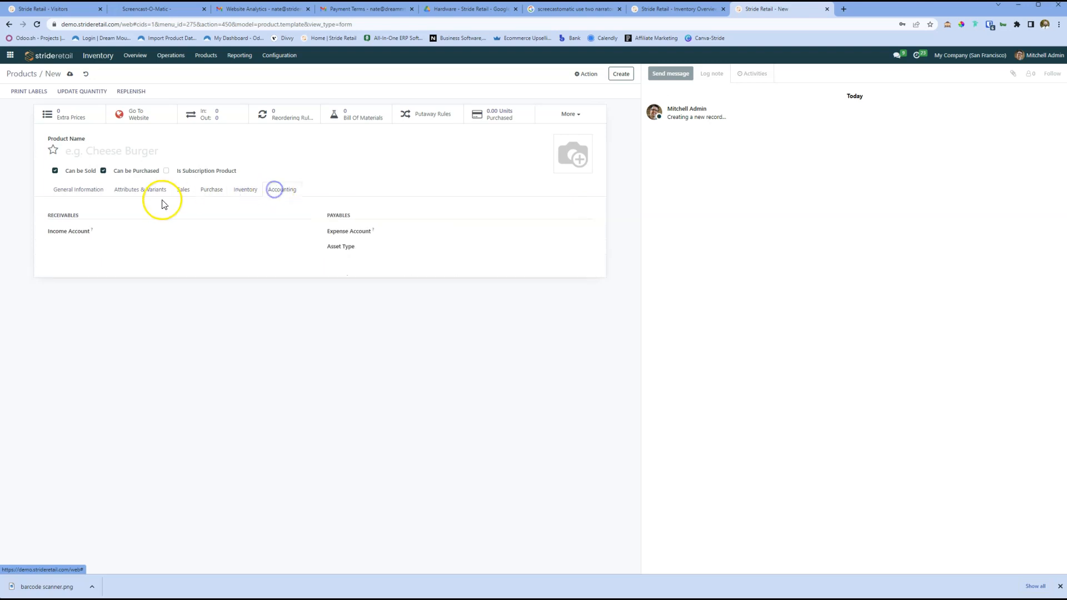
pyautogui.click(91, 194)
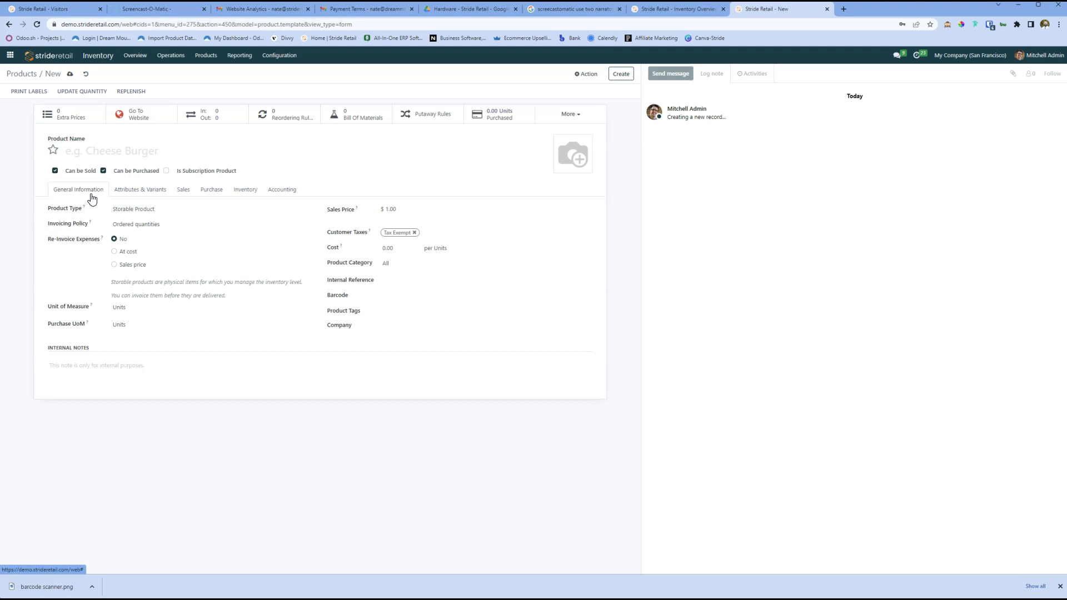
# Step: Name the new product Barcode Scanner
pyautogui.click(102, 148)
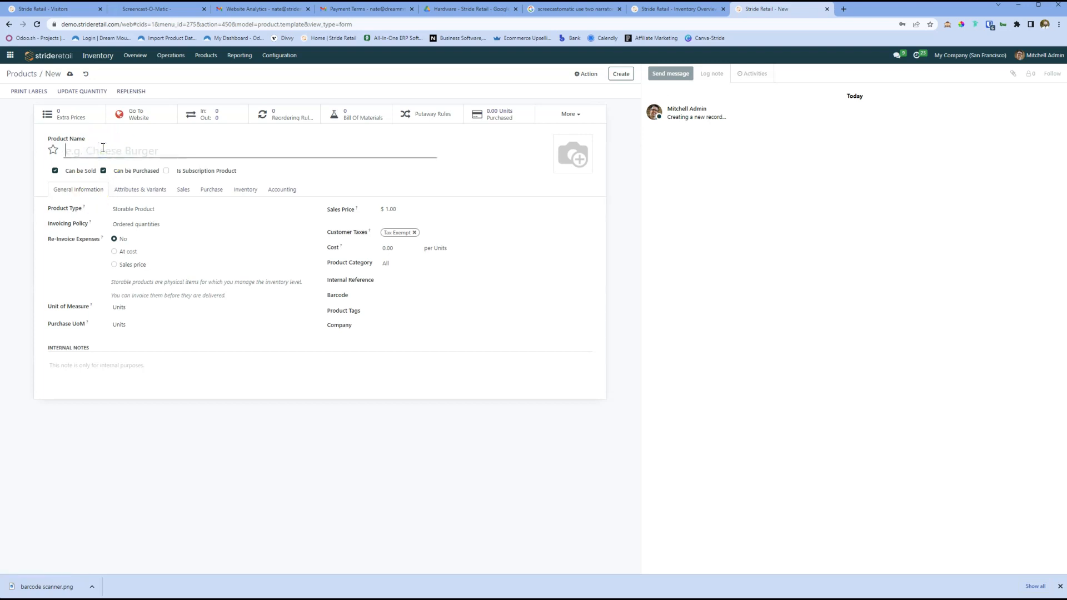
pyautogui.write('Barcode Scanner')
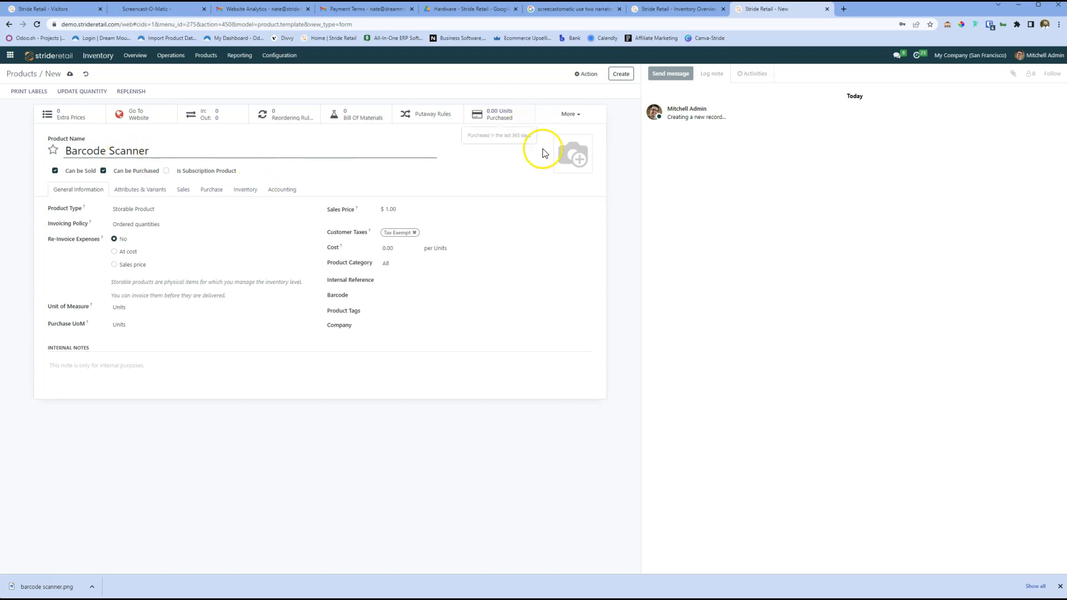
# Step: Upload the "barcode scanner" PNG file from the Downloads folder as the product image
pyautogui.moveTo(561, 167)
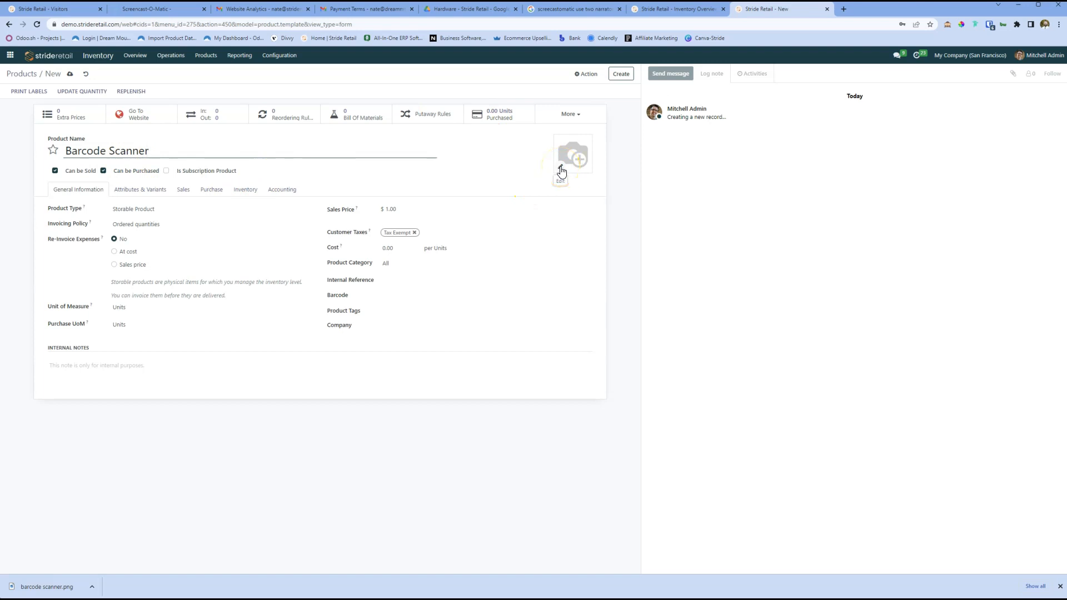
pyautogui.click(561, 167)
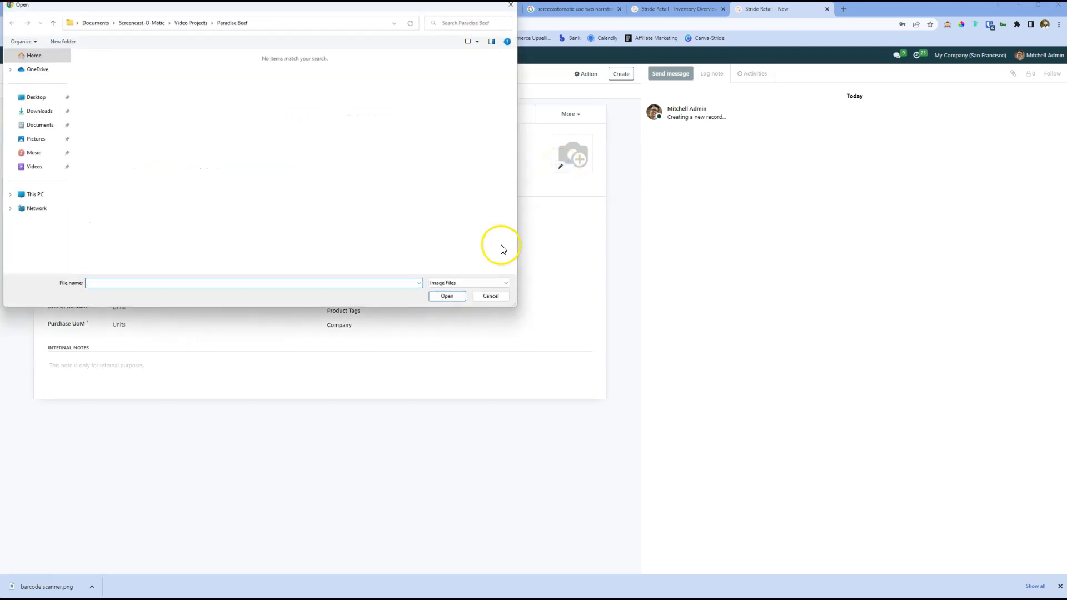
pyautogui.click(43, 111)
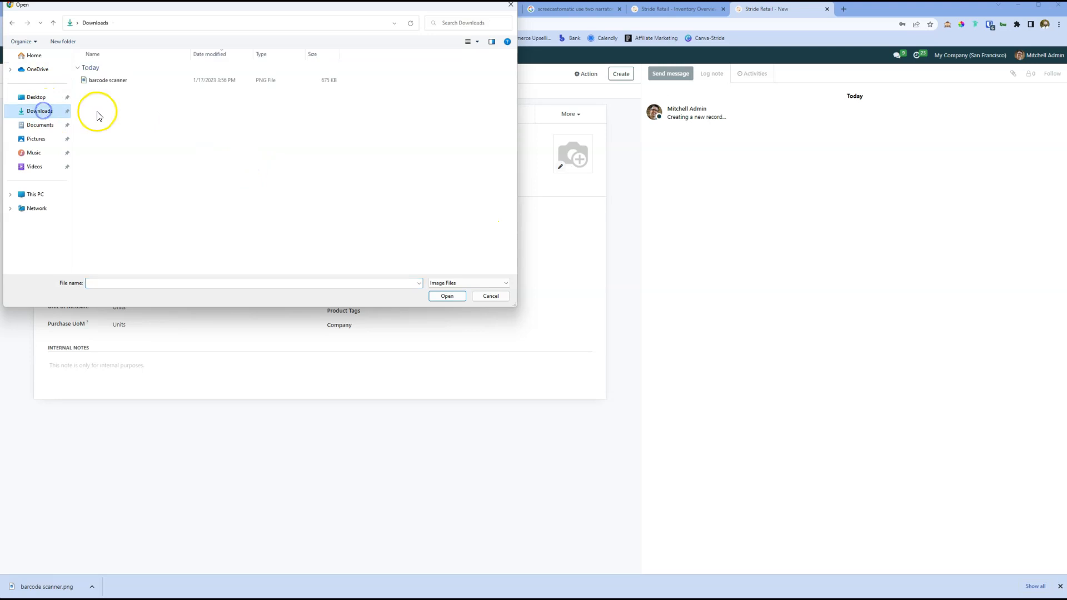
pyautogui.click(114, 81)
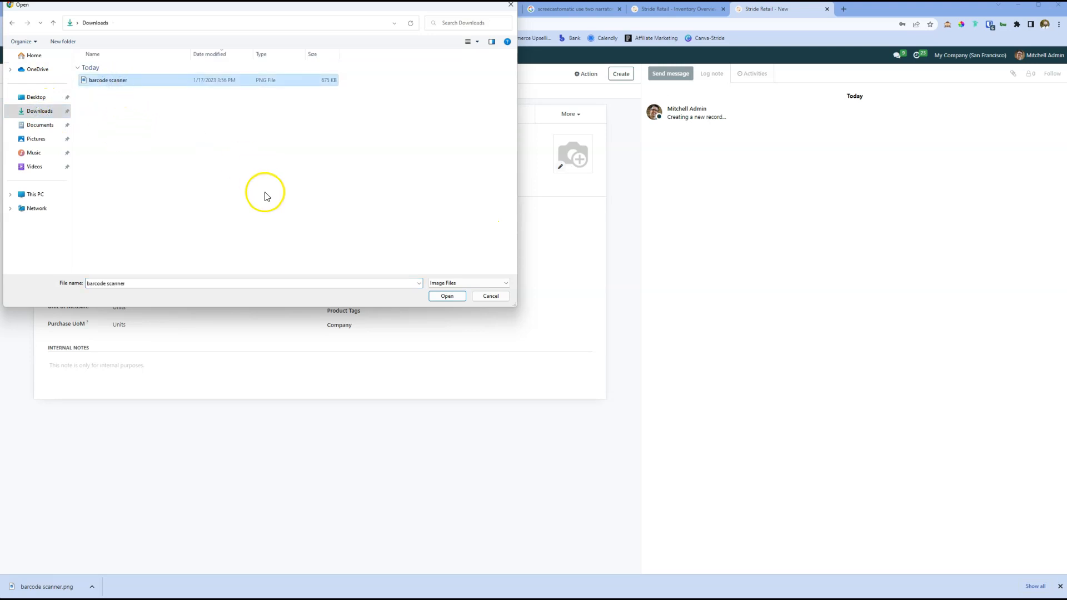
pyautogui.click(436, 298)
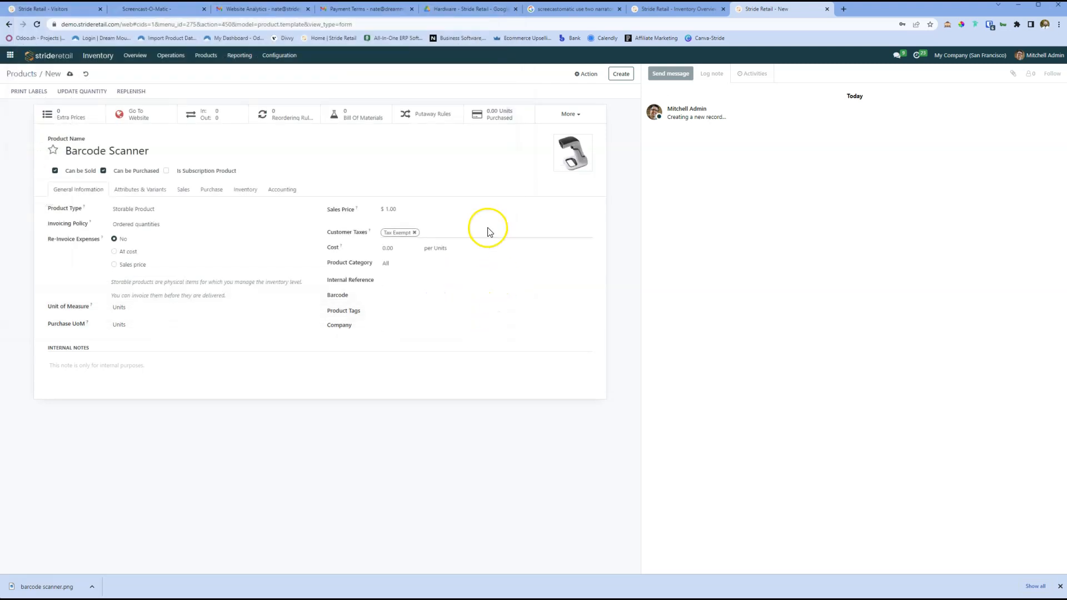
pyautogui.moveTo(585, 165)
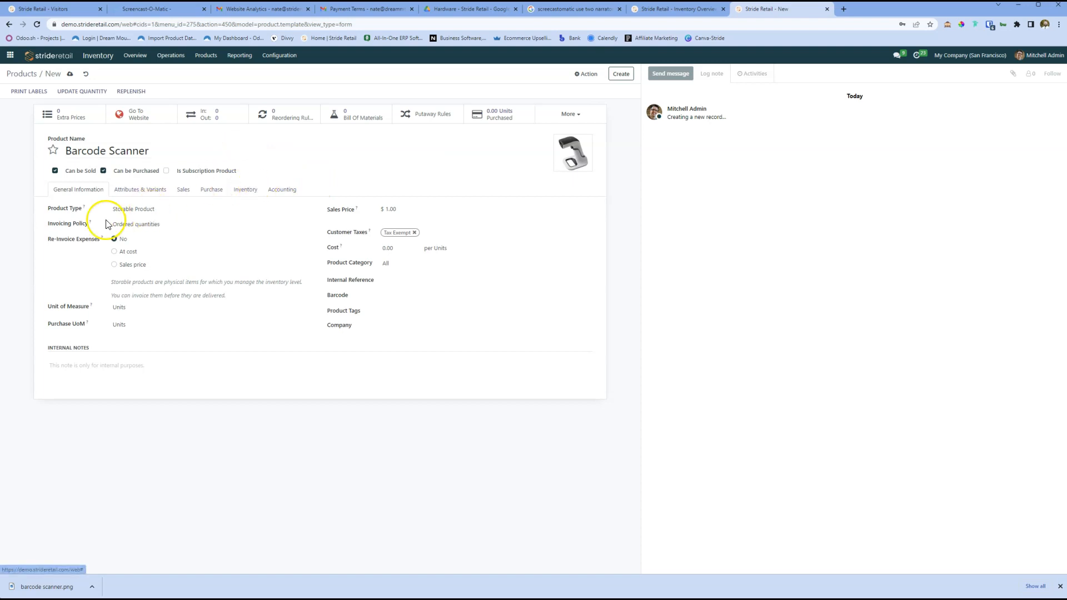
# Step: Choose Storable Product as the product type and Ordered quantities as the invoicing policy
pyautogui.click(165, 211)
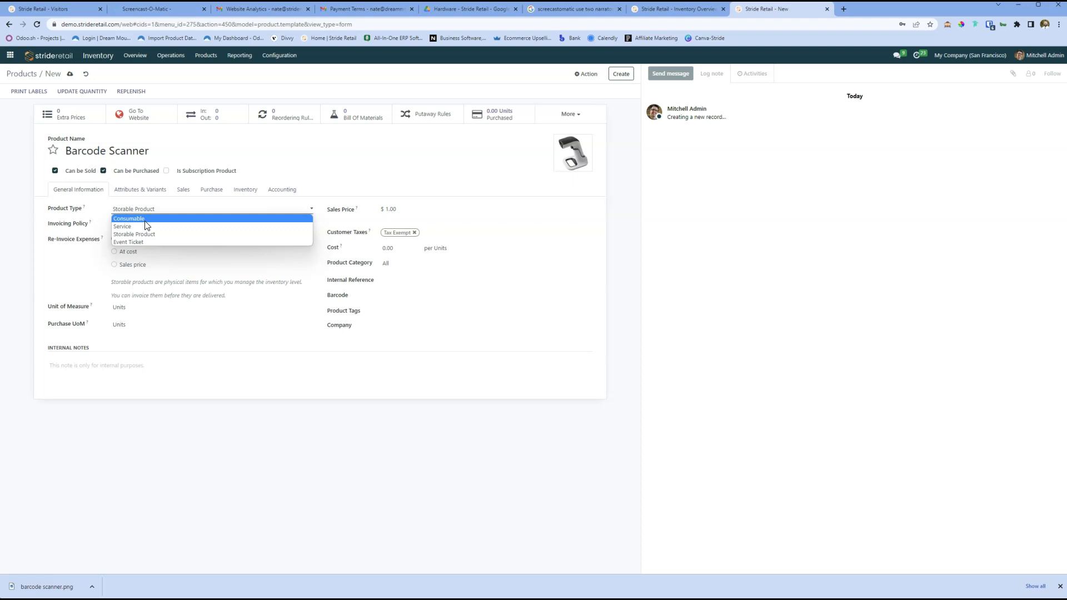
pyautogui.click(123, 227)
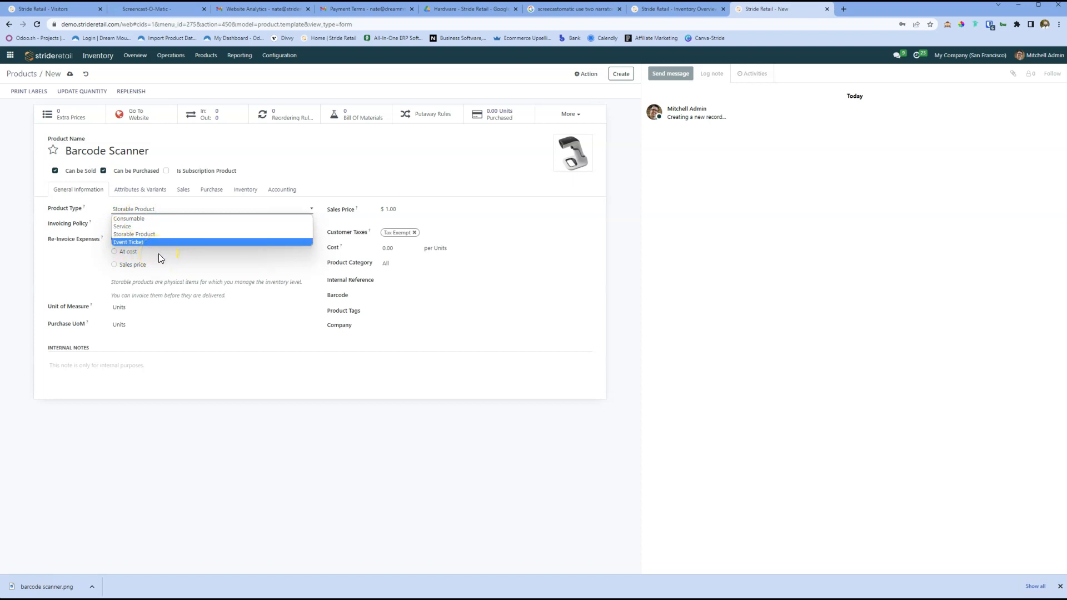
pyautogui.click(149, 235)
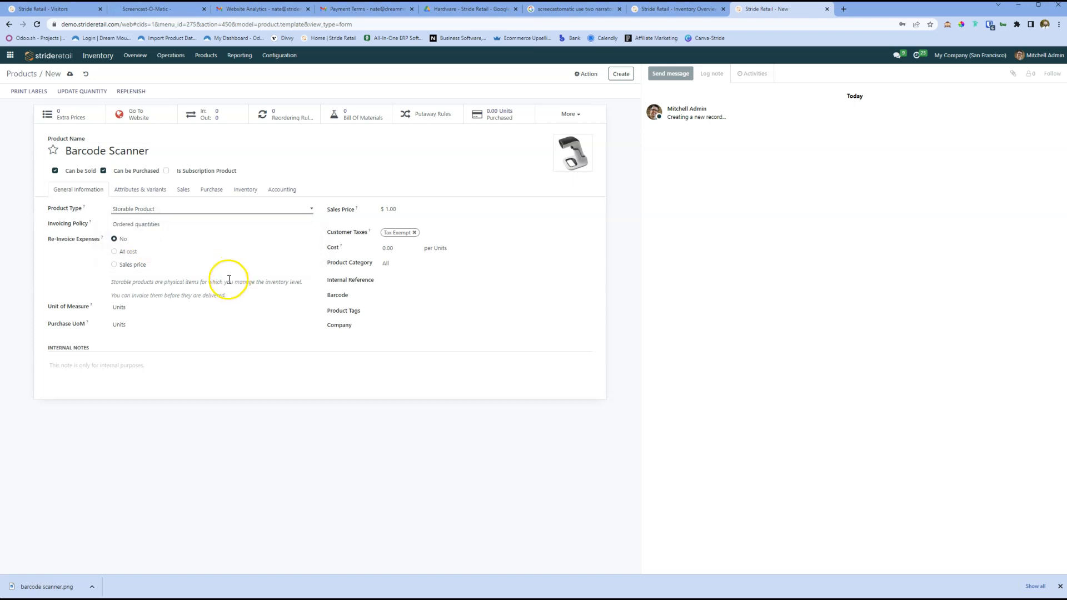
pyautogui.click(188, 231)
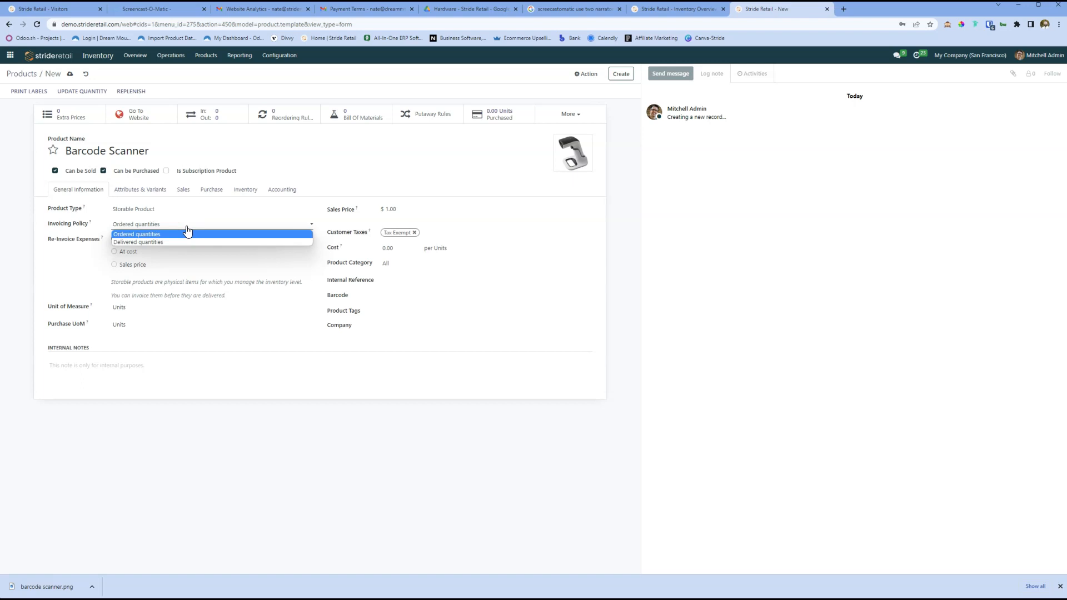
pyautogui.click(170, 245)
pyautogui.click(147, 234)
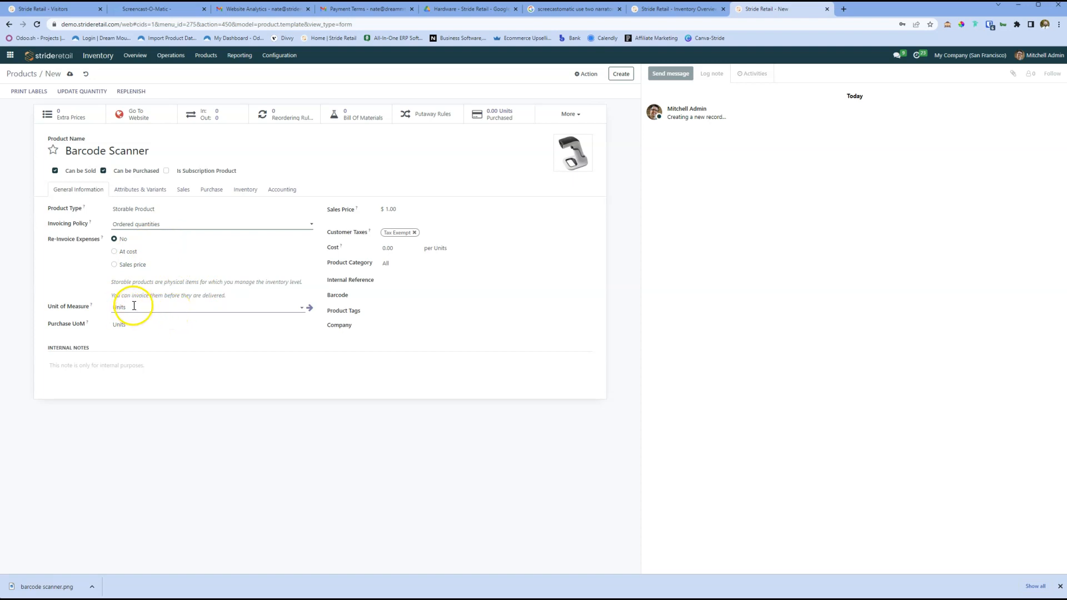
# Step: Examine the full list of available units of measure for the product and close it without choosing one
pyautogui.click(168, 309)
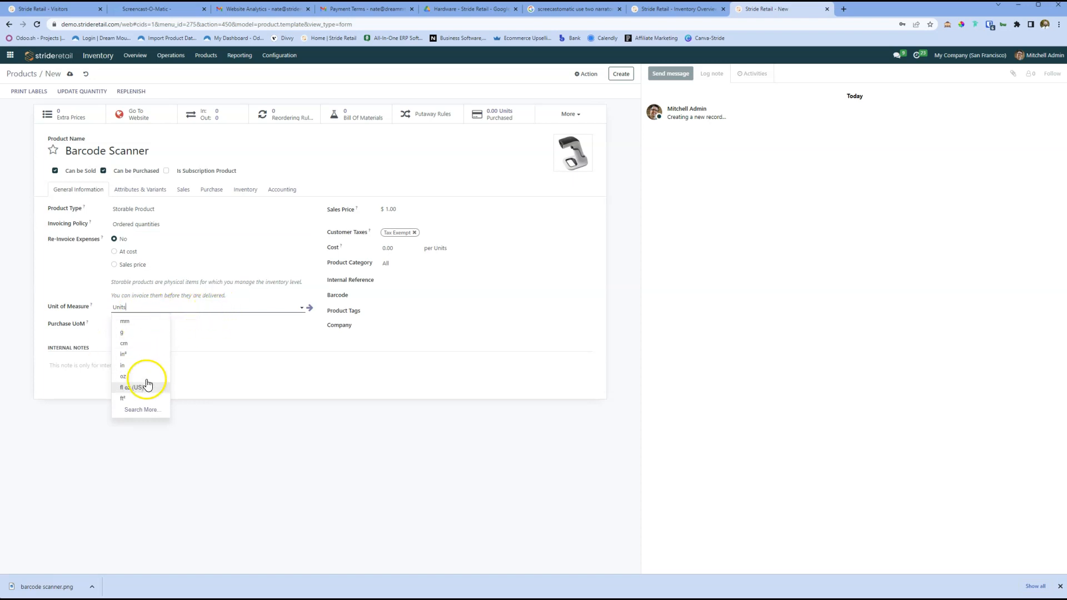
pyautogui.click(140, 410)
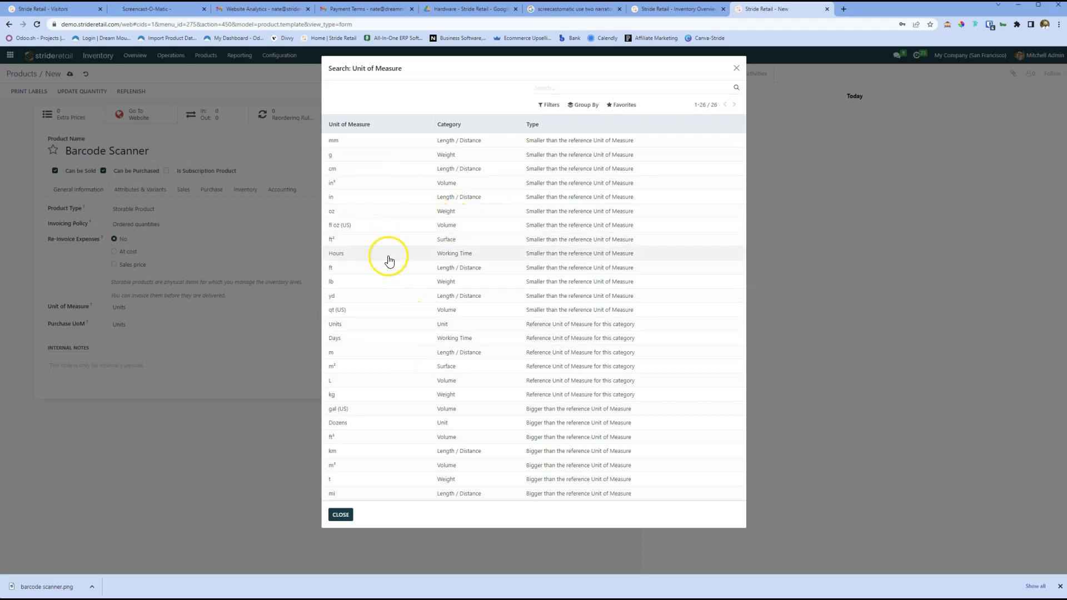
pyautogui.click(341, 515)
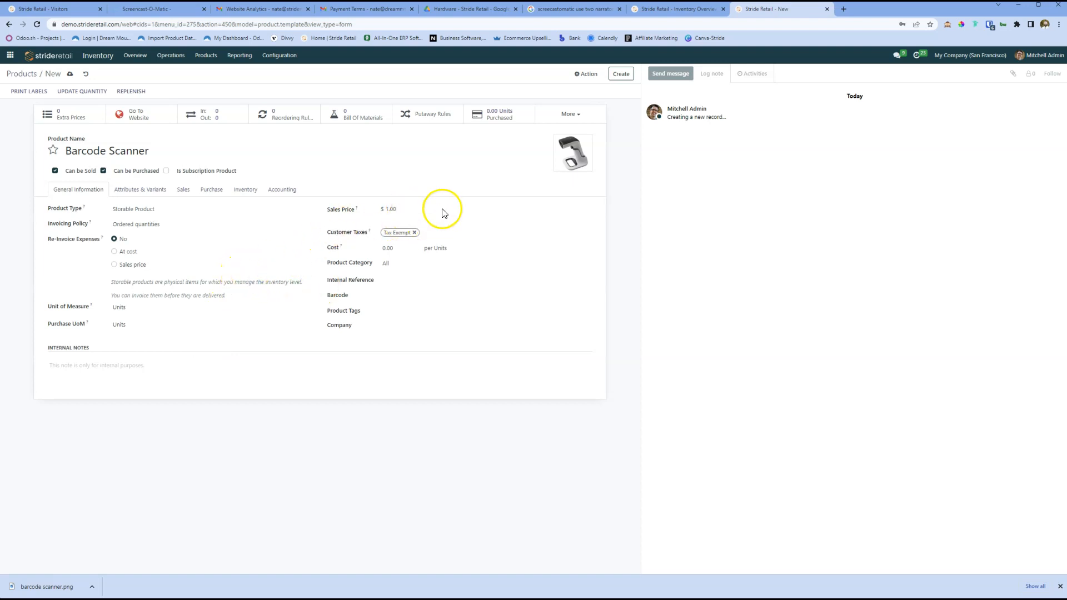
# Step: Set the product's sales price to $80.00
pyautogui.doubleClick(391, 209)
pyautogui.press('Left')
pyautogui.doubleClick(400, 209)
pyautogui.write('80.00')
pyautogui.press('Tab')
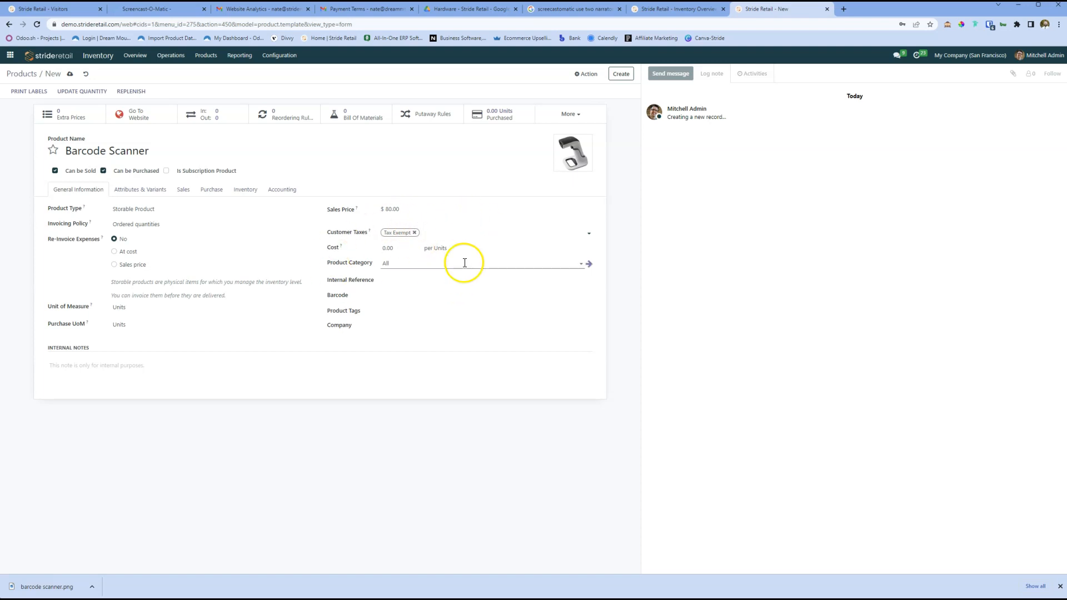
# Step: Set the product's cost to 75.00 per unit
pyautogui.click(384, 247)
pyautogui.doubleClick(384, 247)
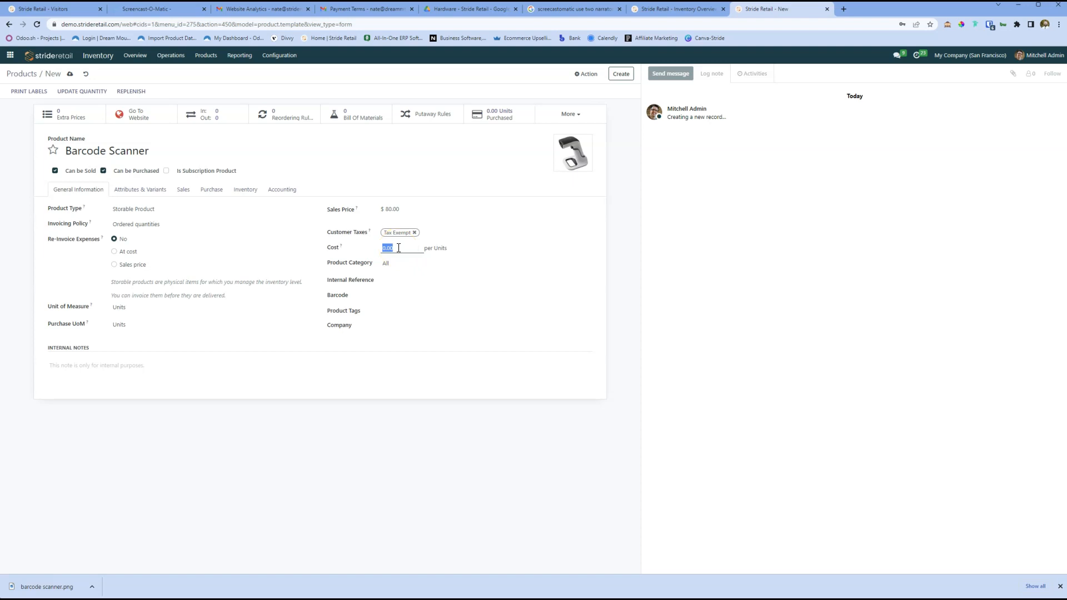
pyautogui.write('75.00')
pyautogui.press('Tab')
pyautogui.click(408, 246)
pyautogui.click(415, 264)
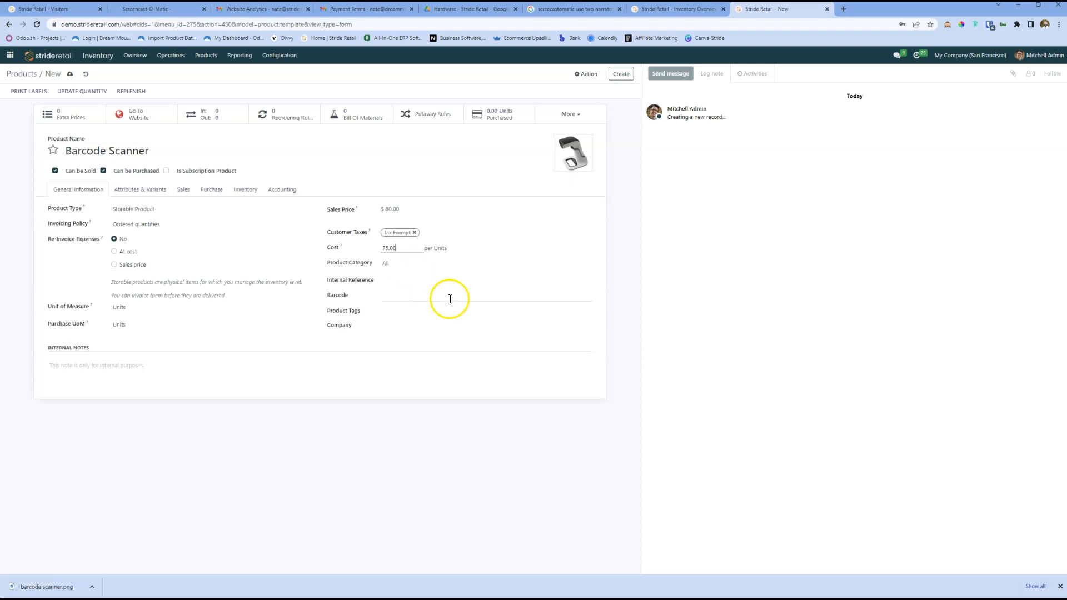
# Step: Assign the product to the category All / Saleable / PoS from the full category list
pyautogui.click(409, 262)
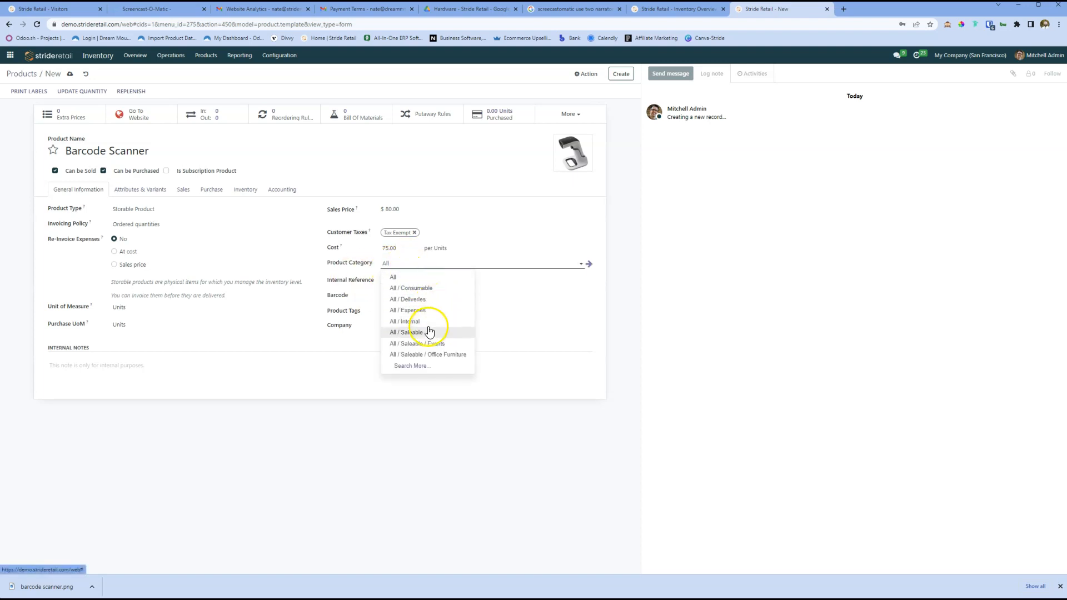
pyautogui.click(414, 367)
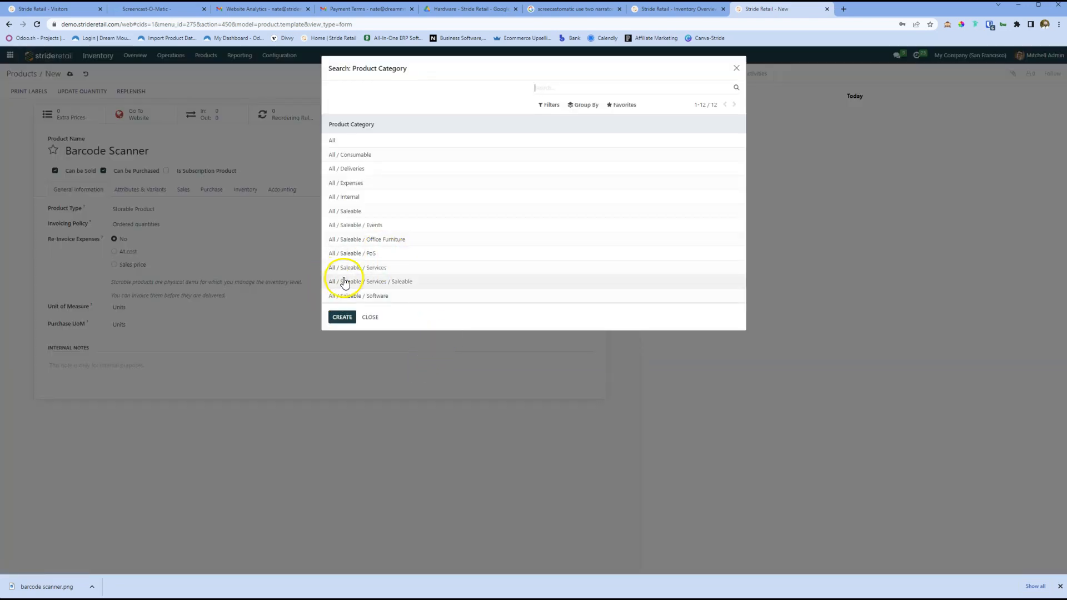
pyautogui.click(361, 254)
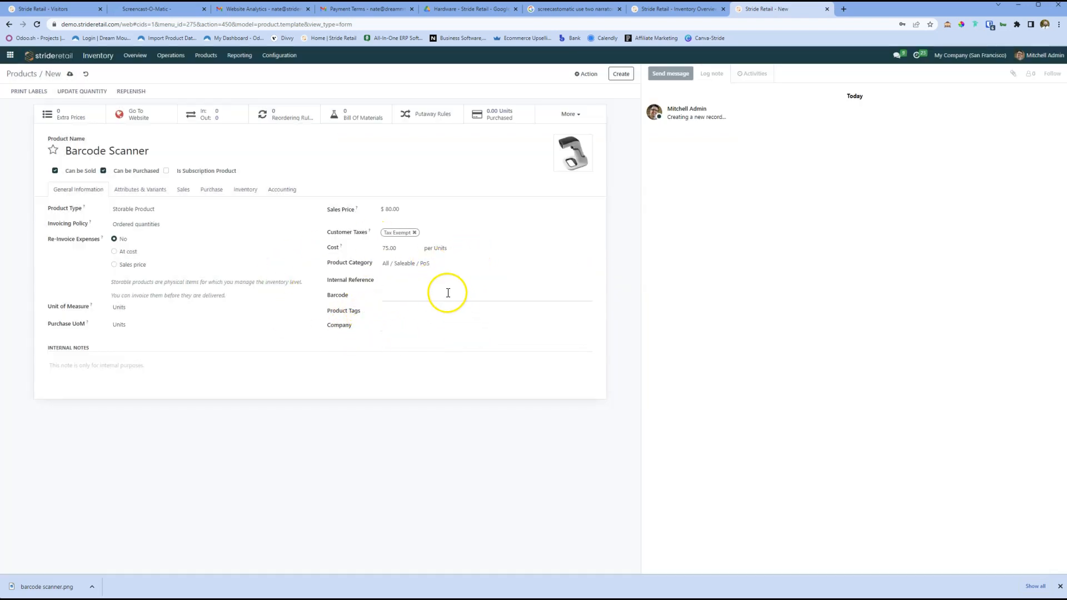
# Step: Leave the internal reference and barcode empty, save the product record, and generate a barcode for it
pyautogui.click(396, 281)
pyautogui.press('Tab')
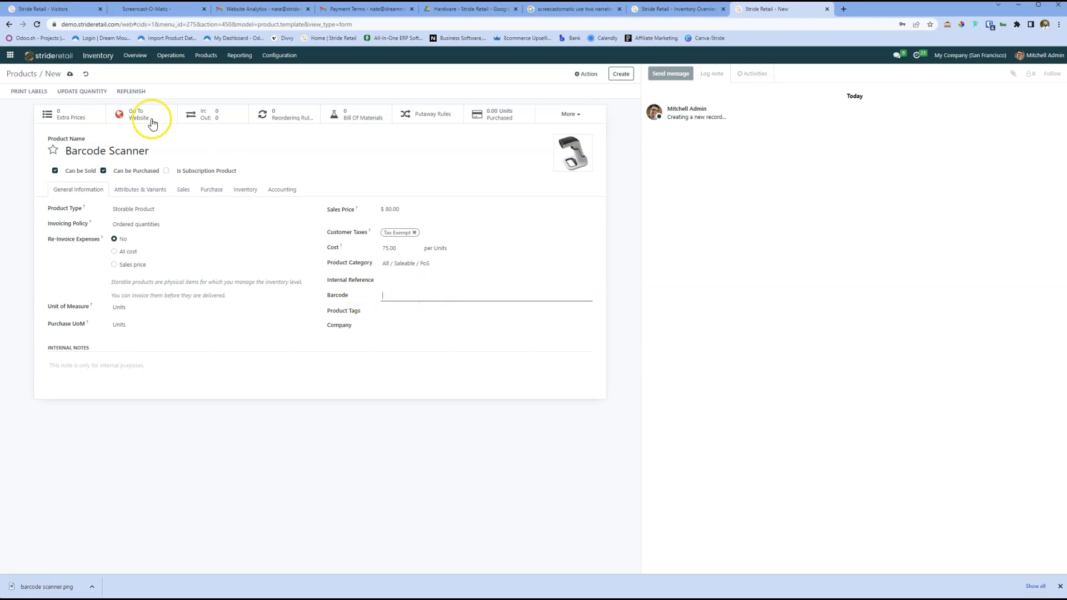
pyautogui.click(69, 75)
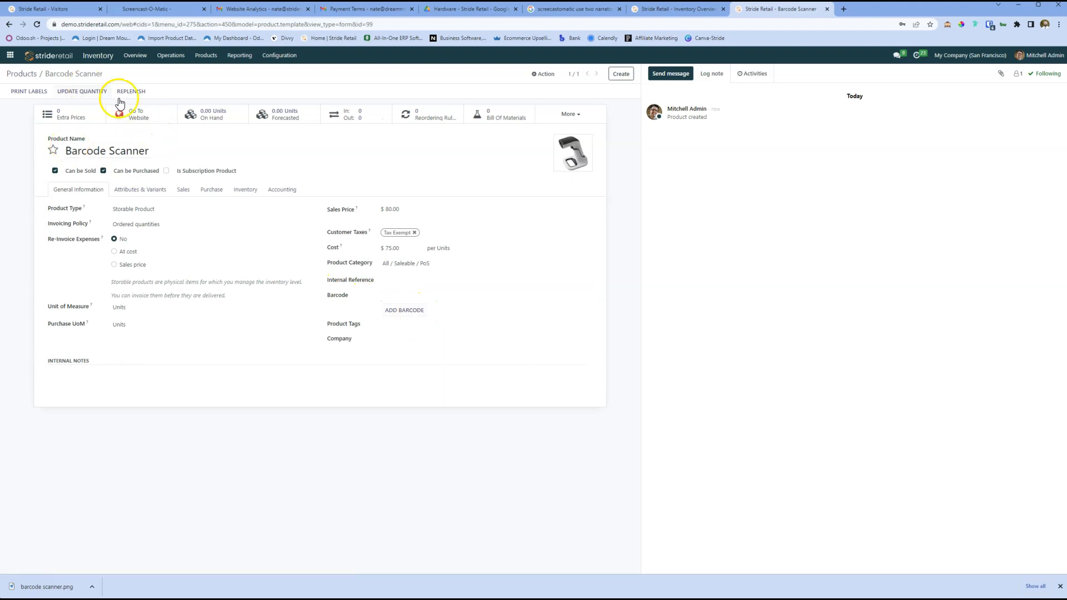
pyautogui.click(404, 312)
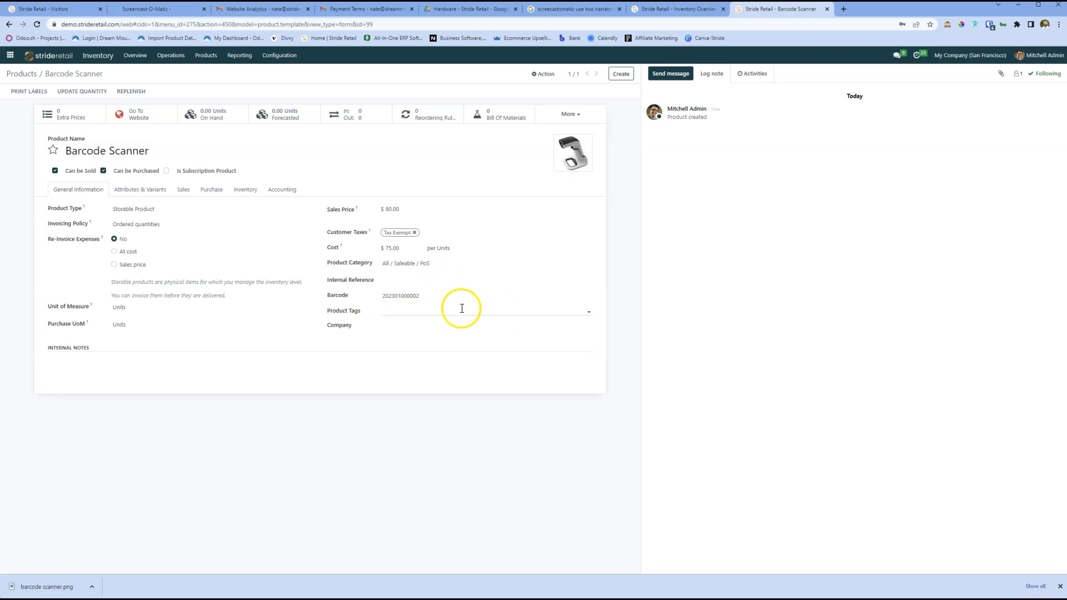
# Step: Examine the choices offered for the product's tags and company, leaving both fields empty
pyautogui.click(426, 310)
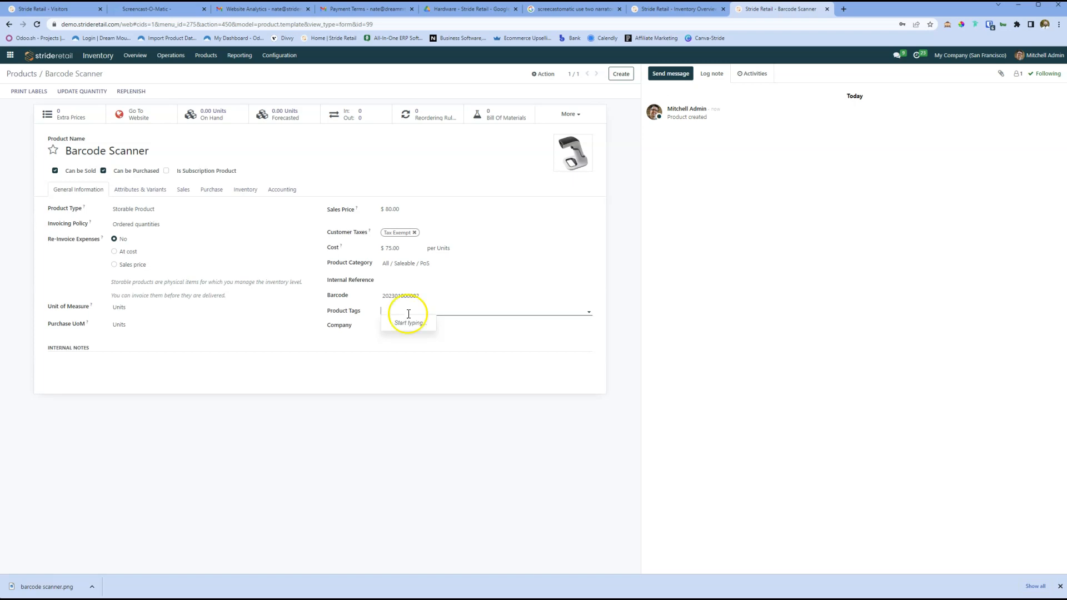
pyautogui.click(365, 331)
pyautogui.click(405, 329)
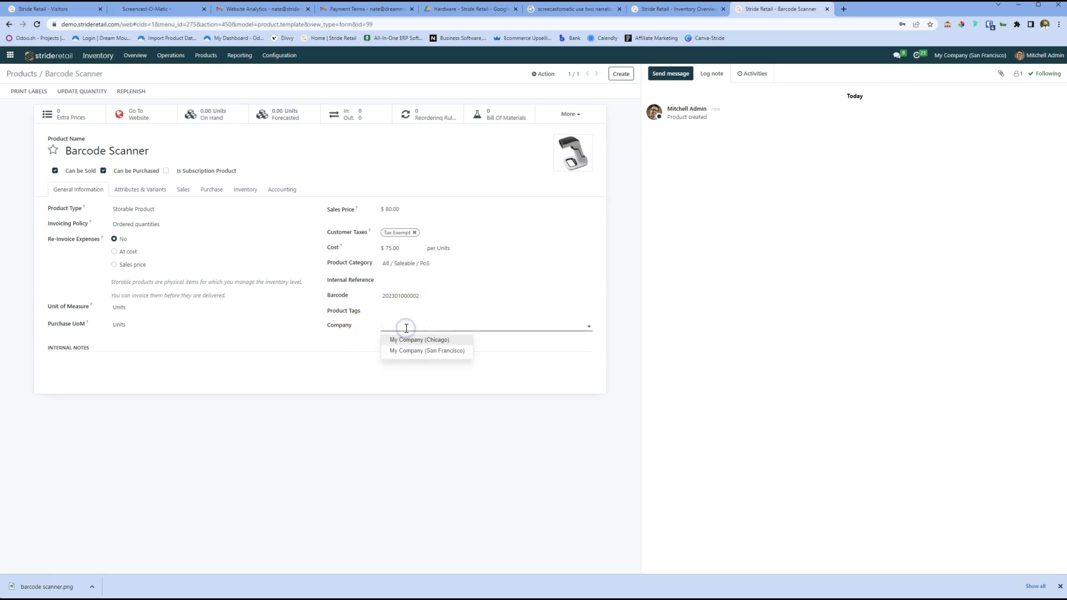
pyautogui.click(391, 341)
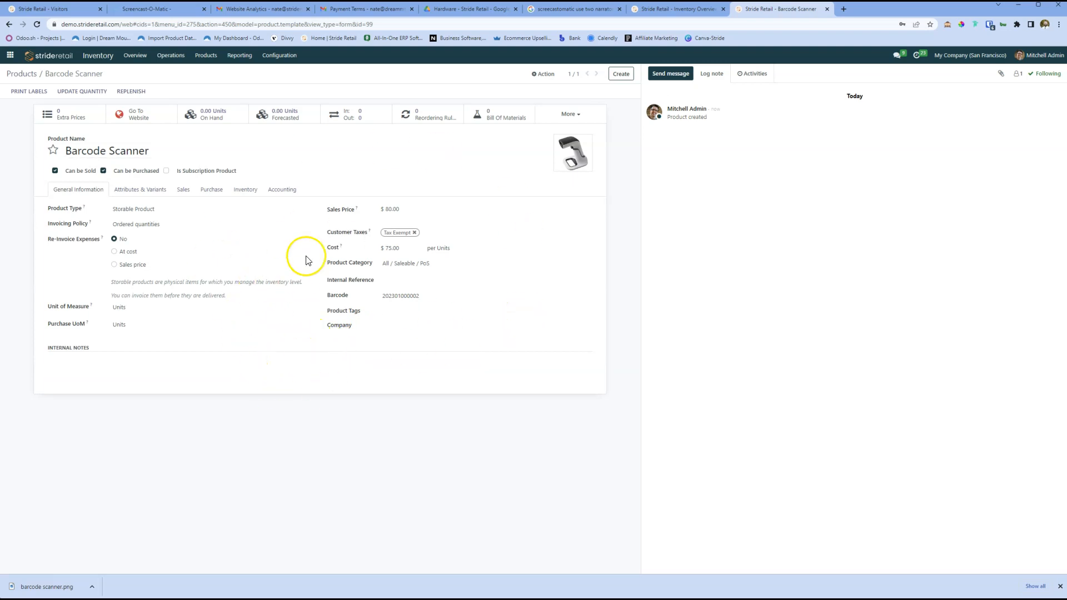
# Step: Make the product available in the point of sale and assign it to My Website in its eCommerce shop settings
pyautogui.click(147, 195)
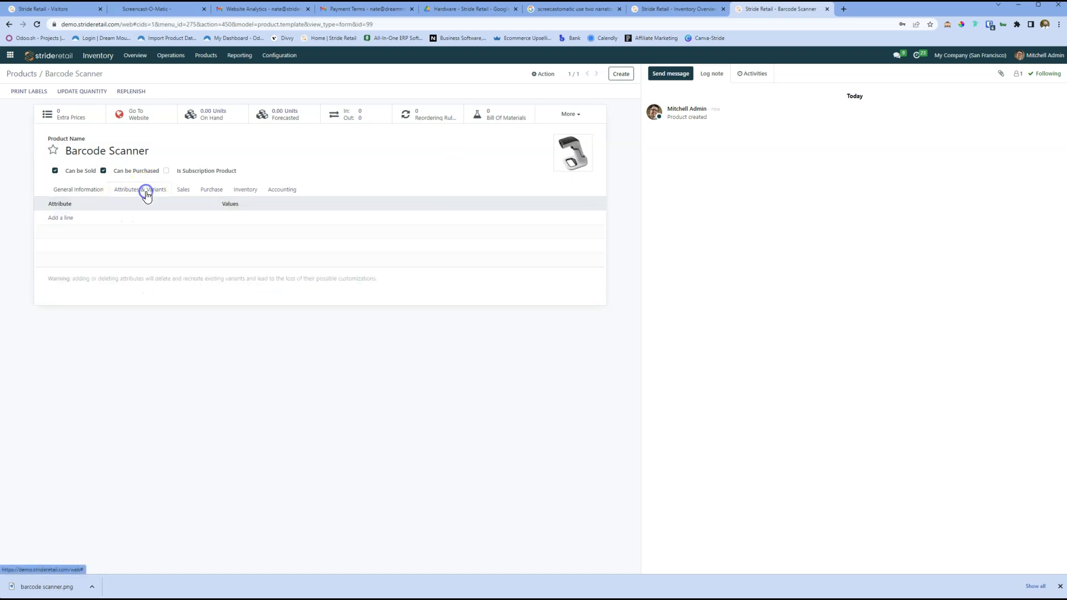
pyautogui.click(183, 193)
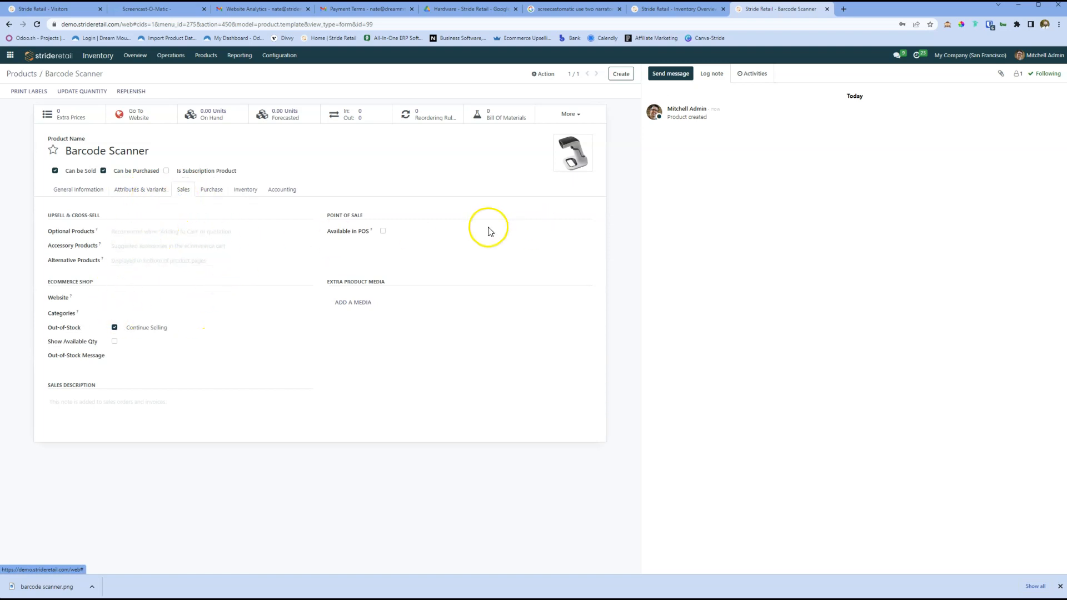
pyautogui.click(383, 230)
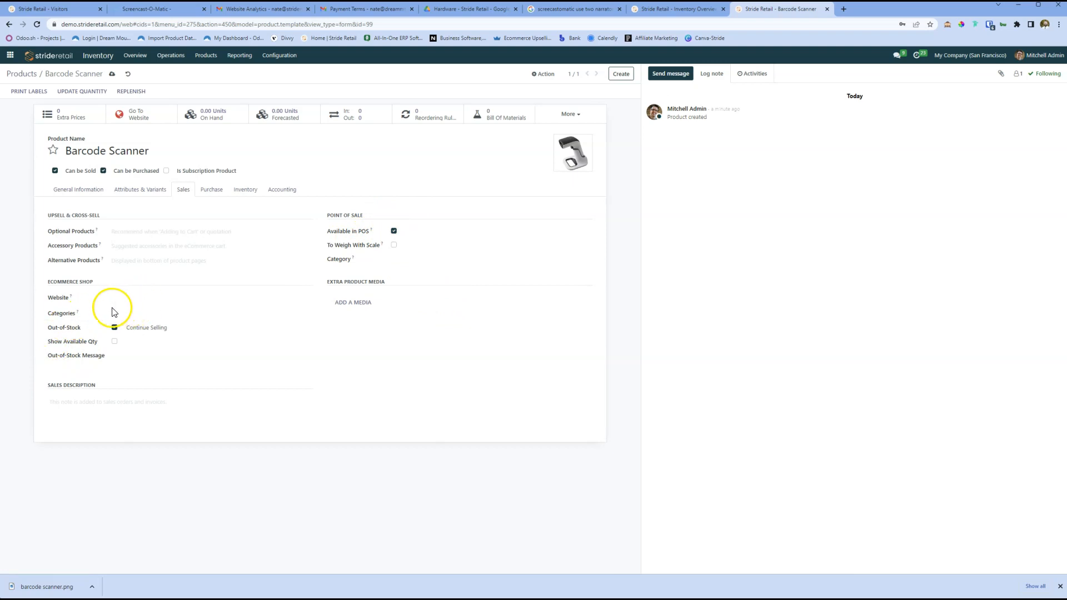
pyautogui.click(140, 299)
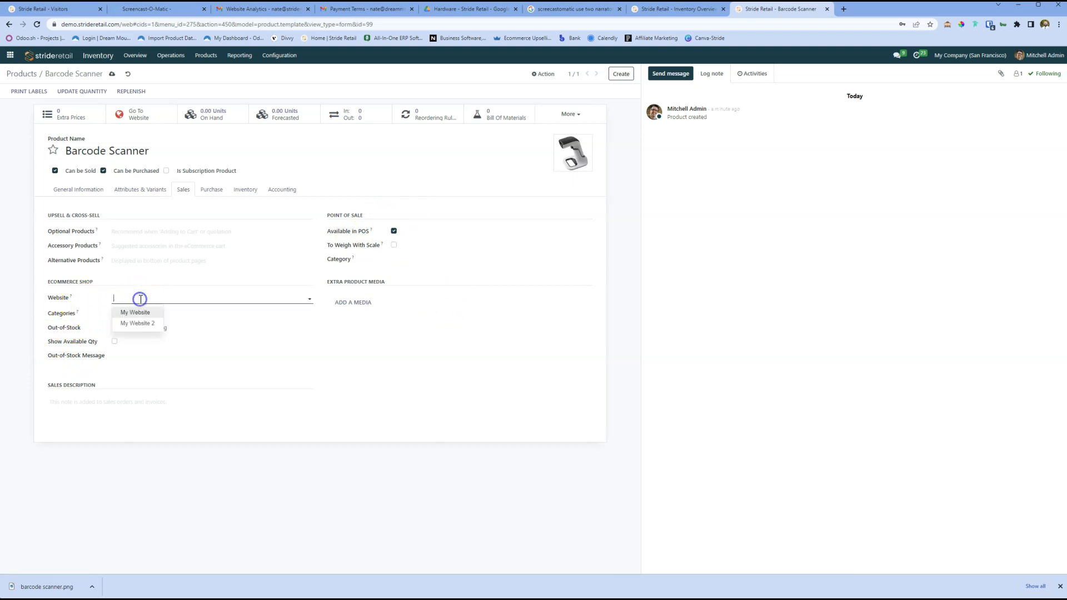
pyautogui.click(136, 312)
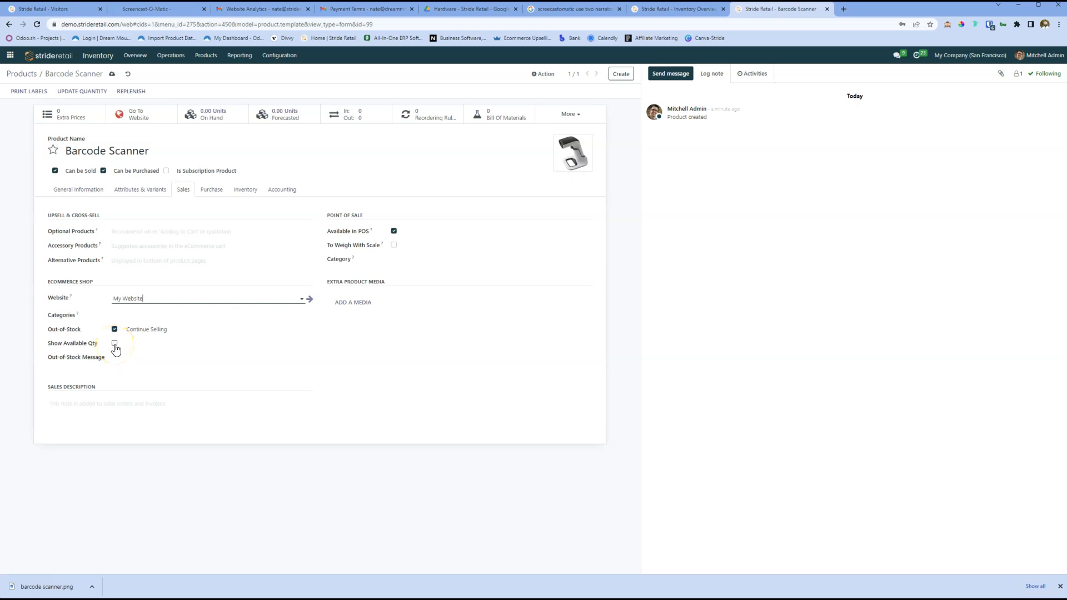
# Step: Leave the out-of-stock message, eCommerce categories and PoS category empty, and enter the sales description "This is a handheld barcode scanner."
pyautogui.click(128, 358)
pyautogui.click(126, 361)
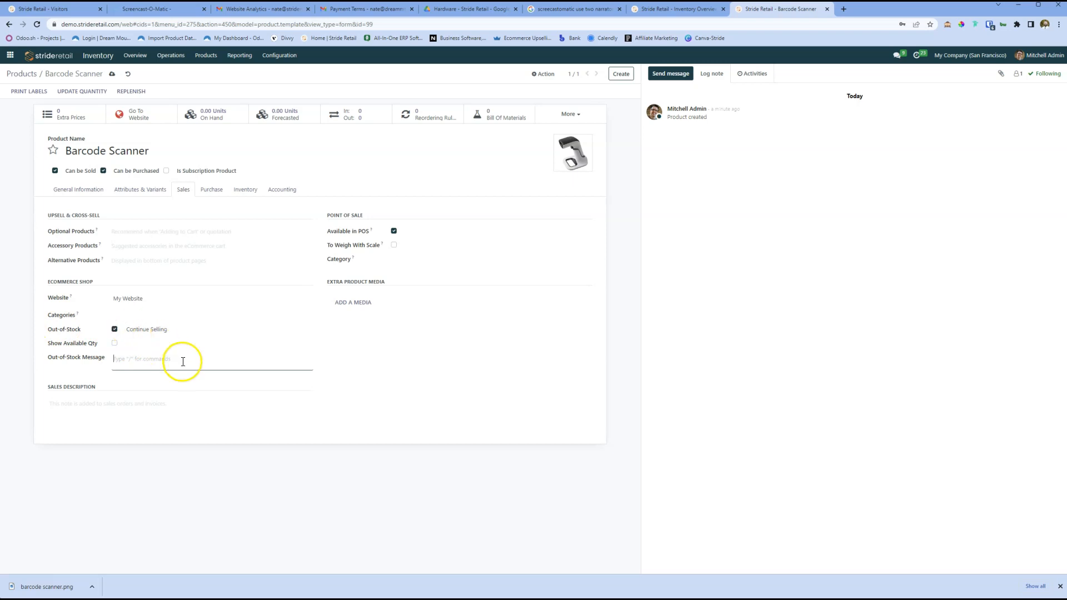
pyautogui.click(122, 315)
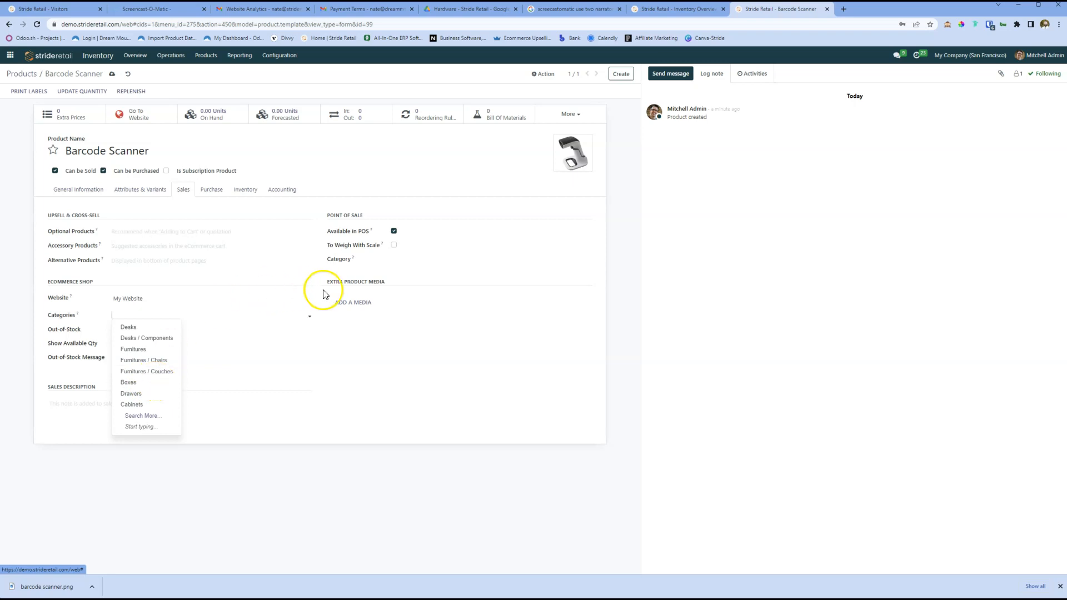
pyautogui.click(393, 260)
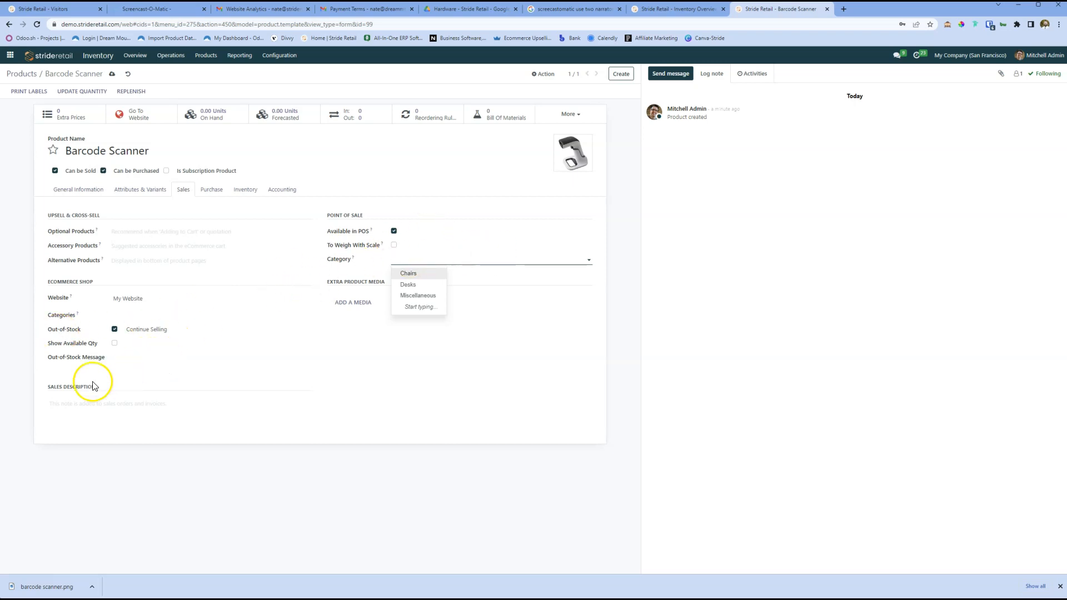
pyautogui.click(69, 403)
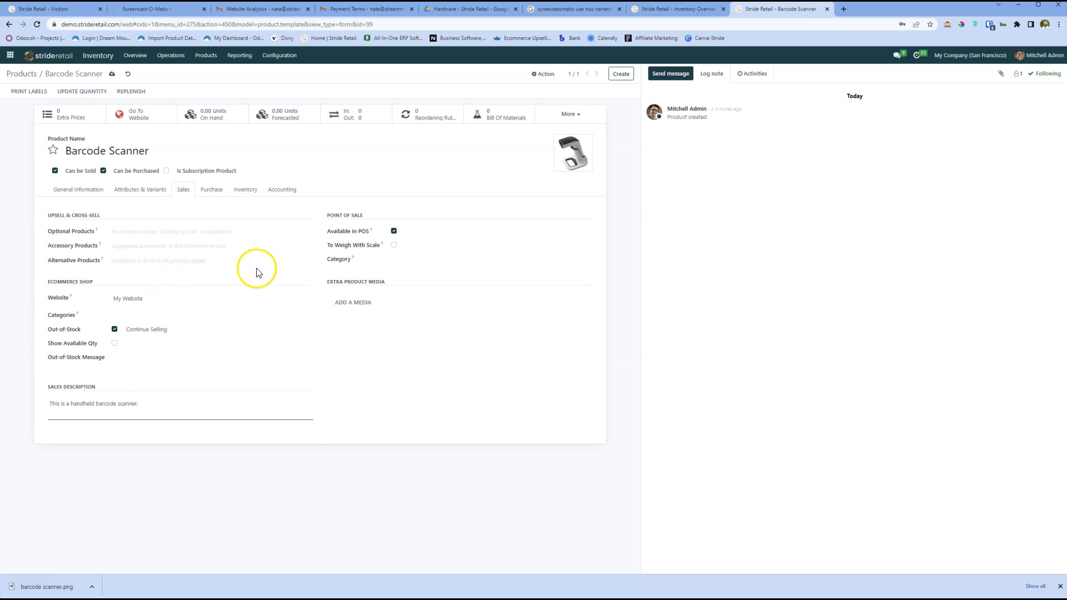
# Step: Show the Quantity column in the product's purchase vendor list, leaving the list without a vendor line
pyautogui.click(212, 191)
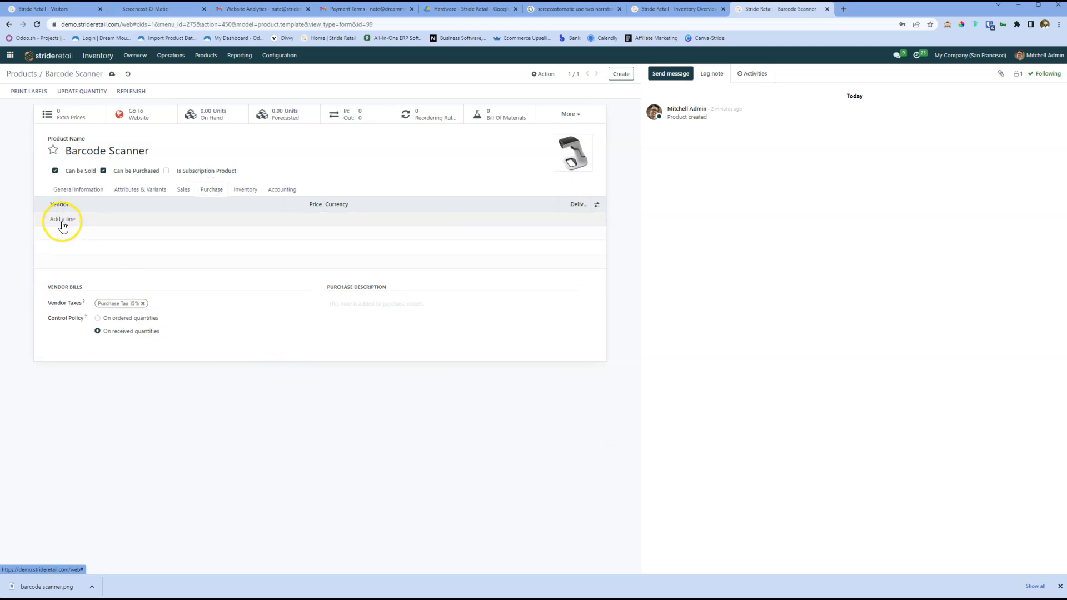
pyautogui.click(62, 221)
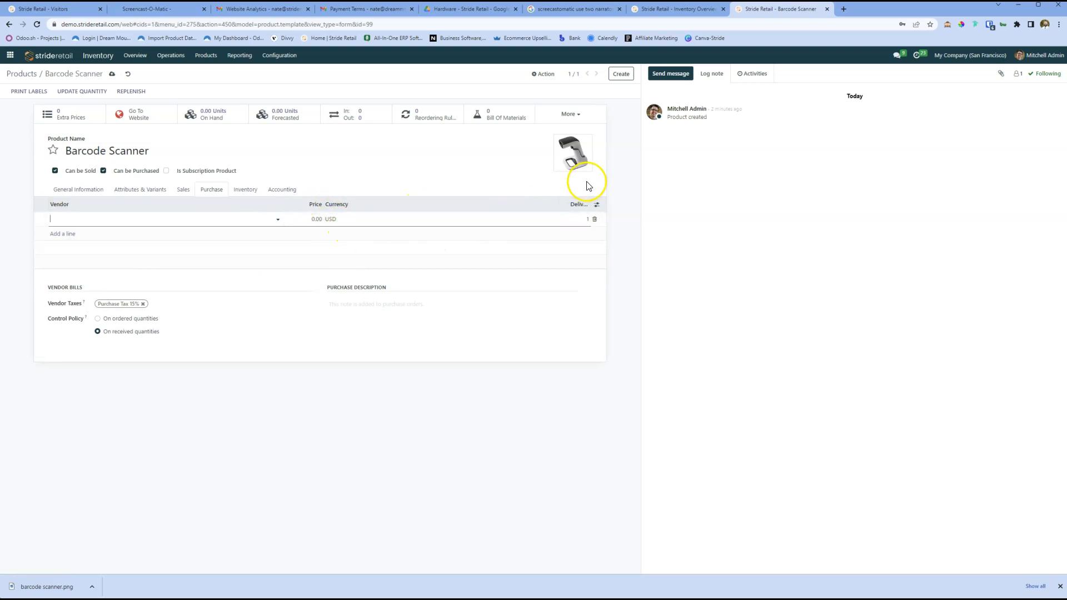
pyautogui.click(596, 205)
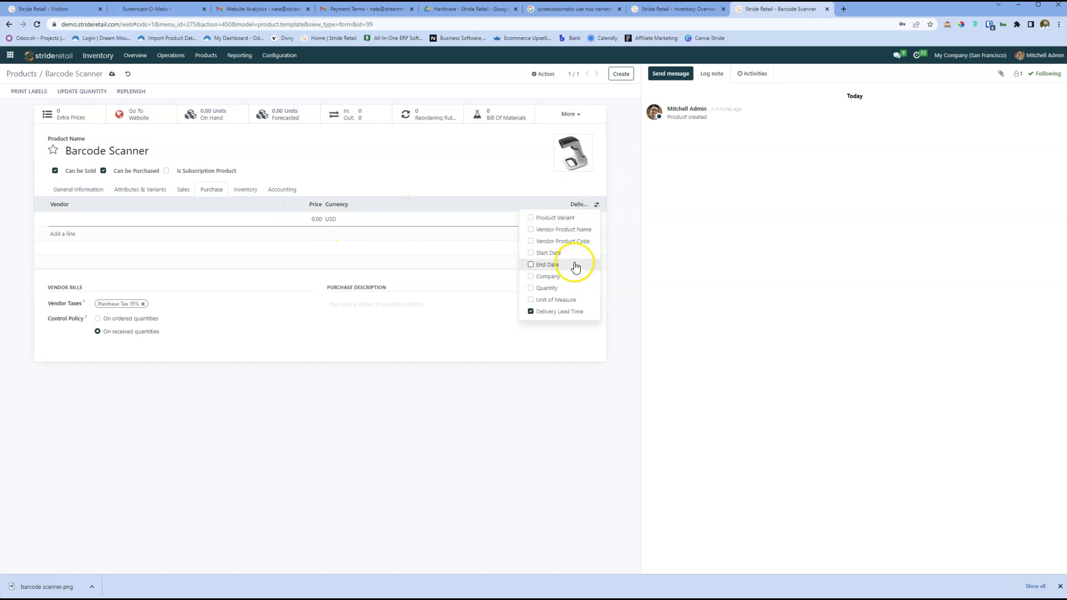
pyautogui.click(531, 289)
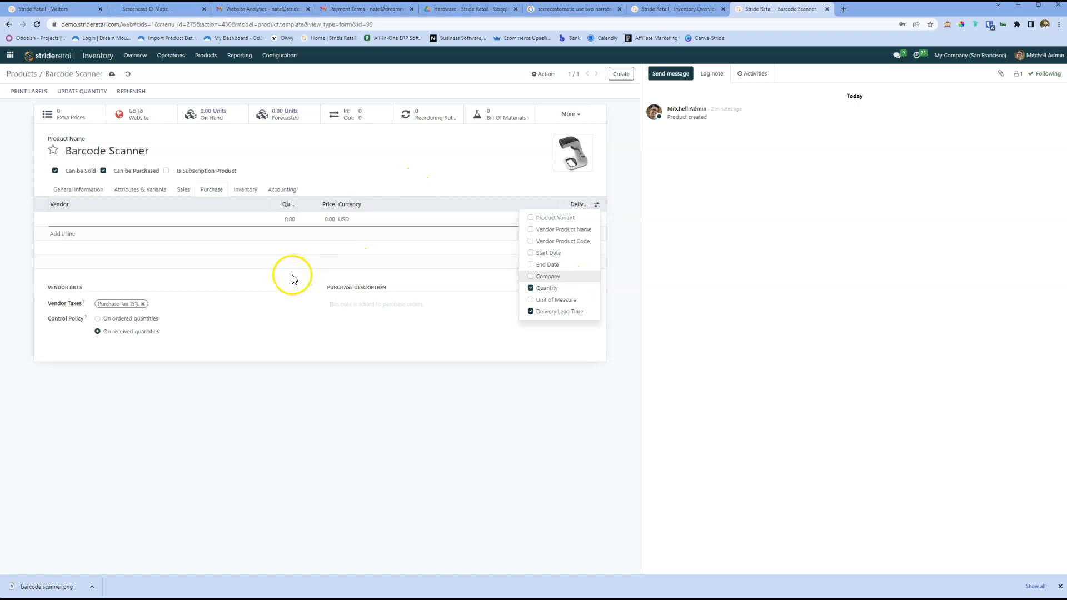
pyautogui.click(277, 281)
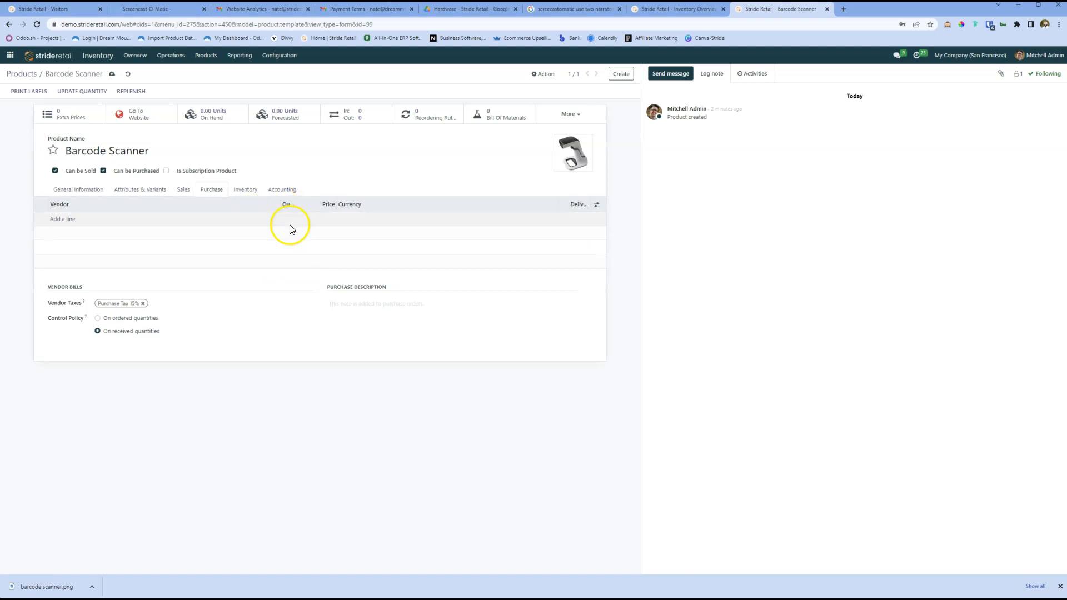
# Step: Try the Manufacture route in the product's inventory operations, and restore the Buy route
pyautogui.click(243, 191)
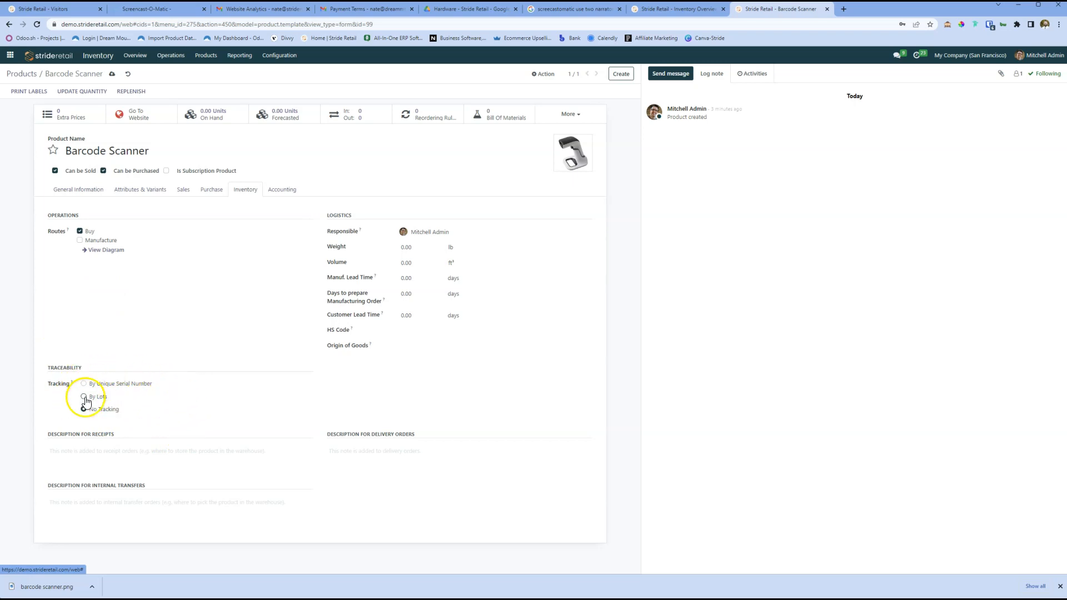
pyautogui.click(80, 241)
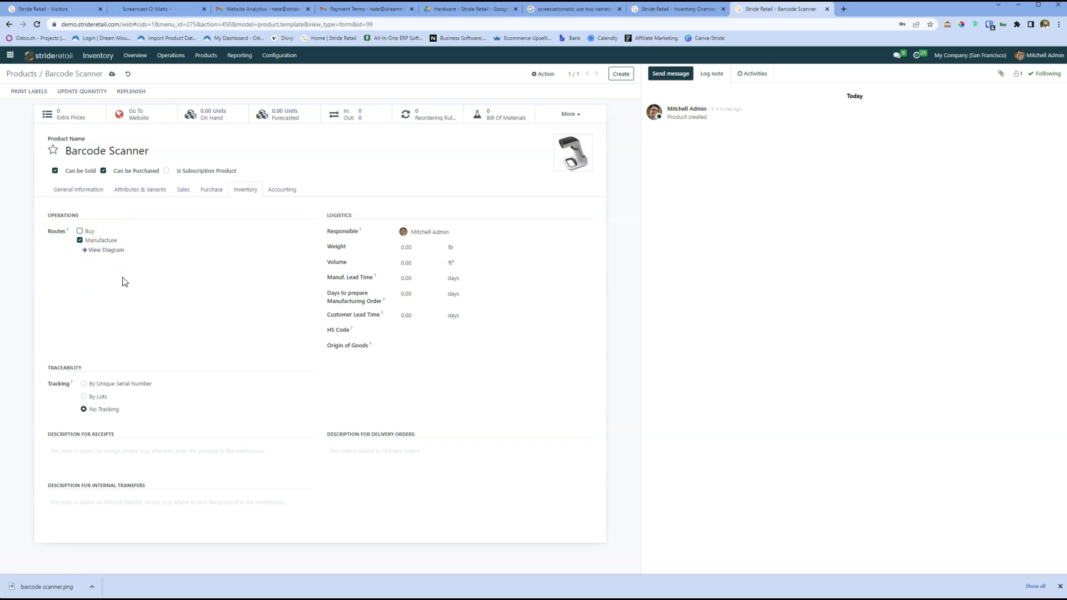
pyautogui.click(80, 240)
pyautogui.click(80, 231)
# Step: Set the product's weight to 0.75 lb, leaving the descriptions for receipts and delivery orders empty
pyautogui.click(408, 247)
pyautogui.click(575, 269)
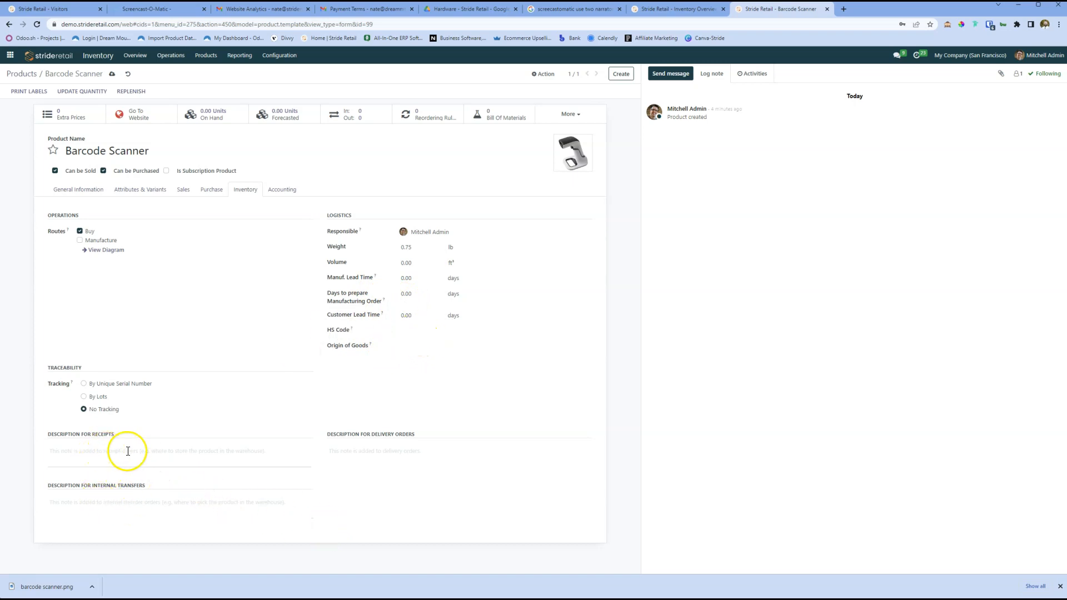
pyautogui.click(82, 453)
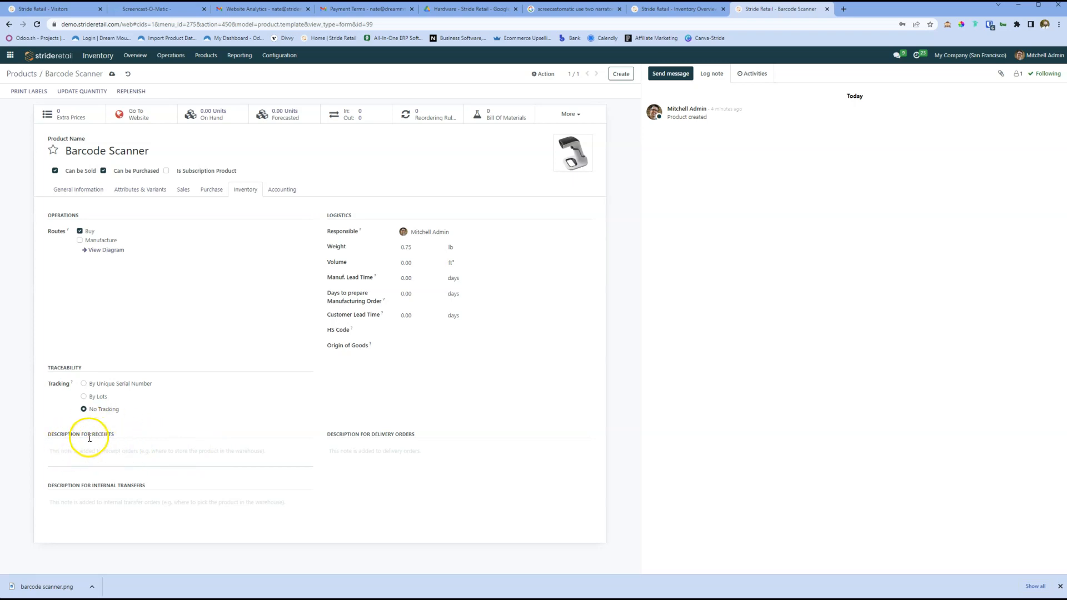
pyautogui.click(385, 449)
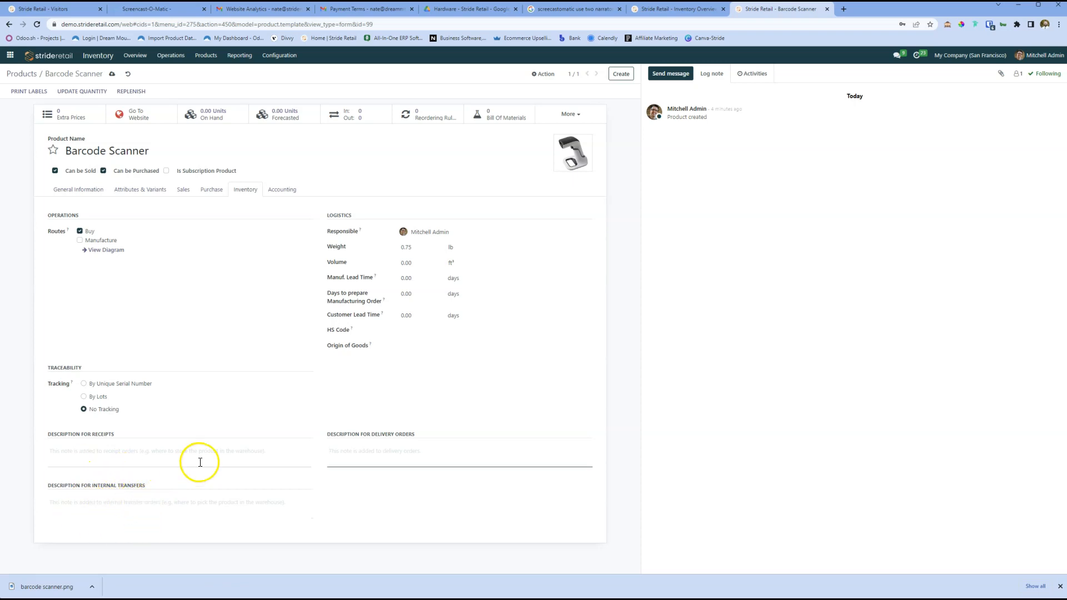
# Step: Review the product's income and expense account settings without filling them in, and save the product record
pyautogui.click(269, 192)
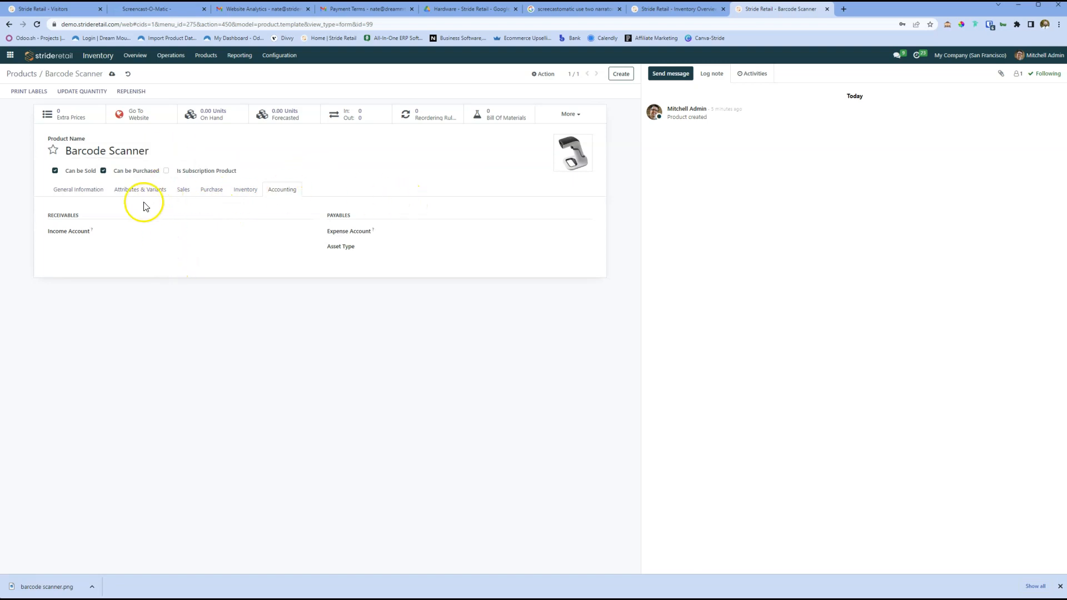
pyautogui.click(88, 191)
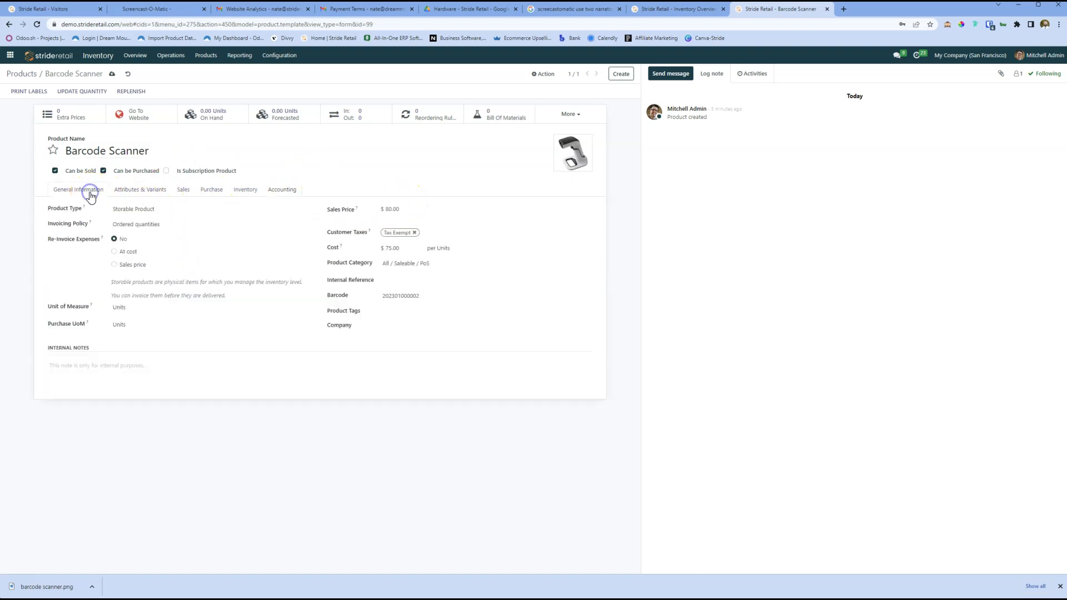
pyautogui.click(111, 79)
# Step: Return to the product list and search the products for "barcode"
pyautogui.click(21, 73)
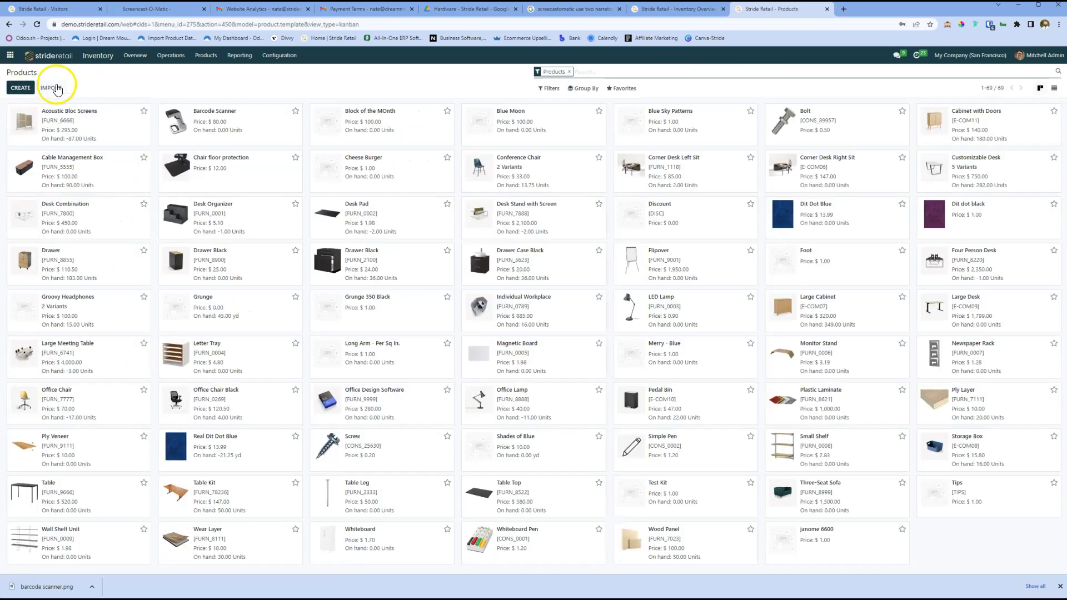
pyautogui.write('bar')
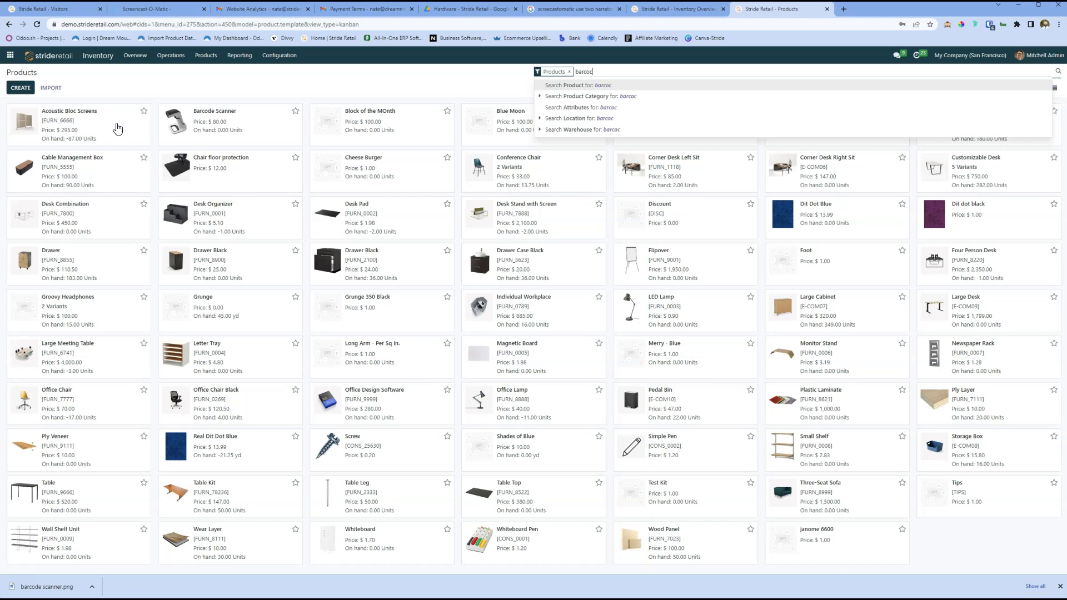
pyautogui.write('code')
pyautogui.press('Return')
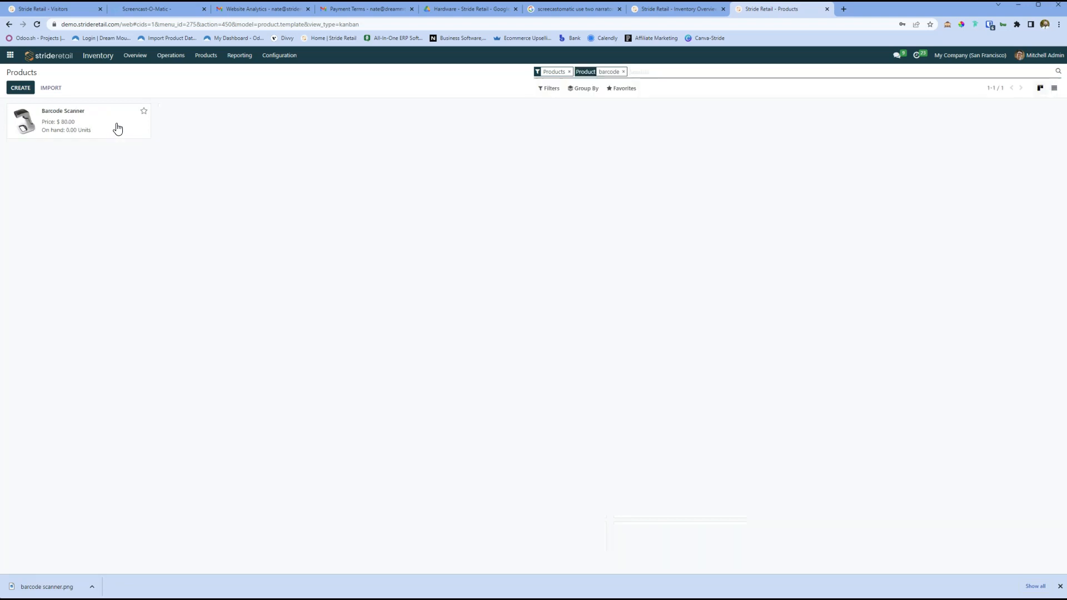